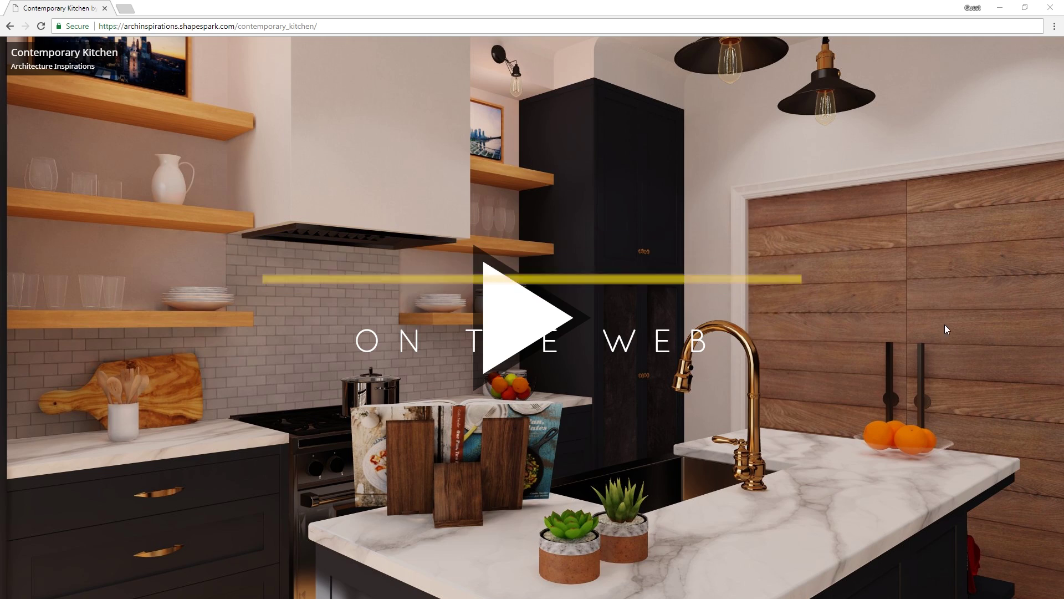
Launch the published Contemporary Kitchen scene, view its video hotspot and preview the light plank and pale stone floors
click(535, 318)
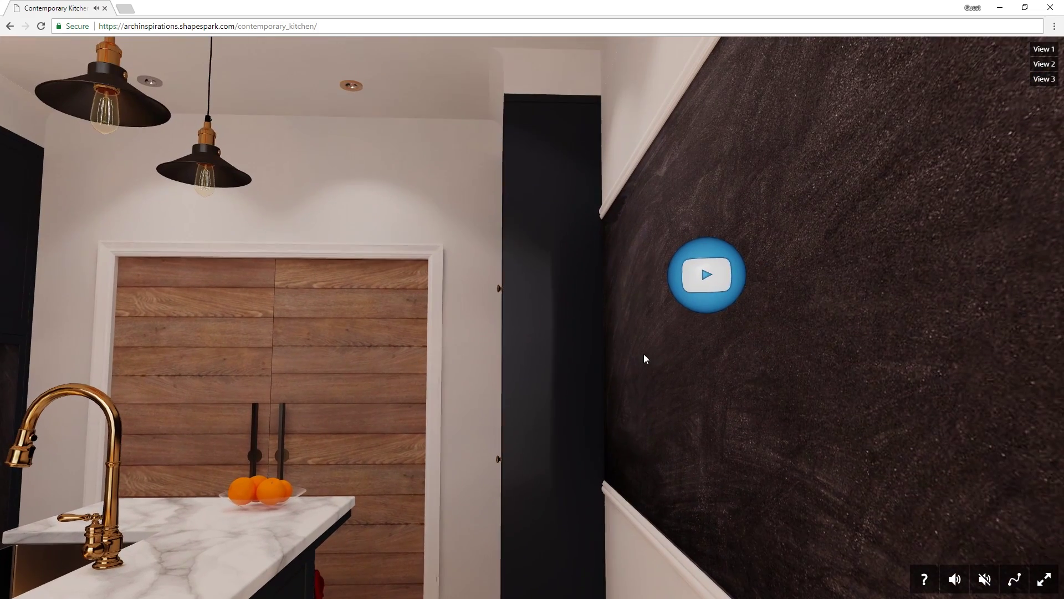
click(711, 288)
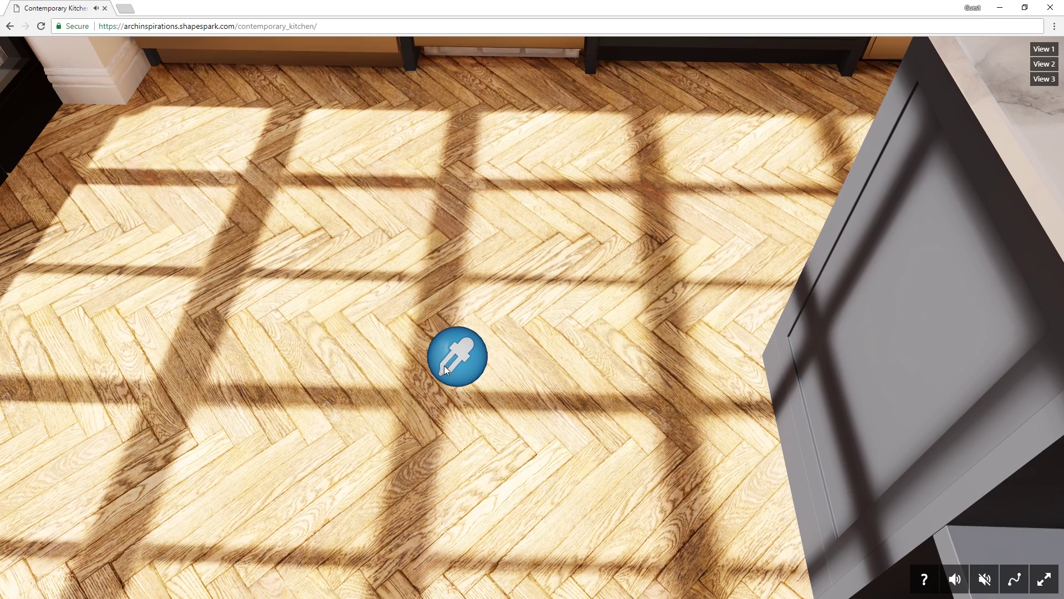
click(445, 369)
click(496, 493)
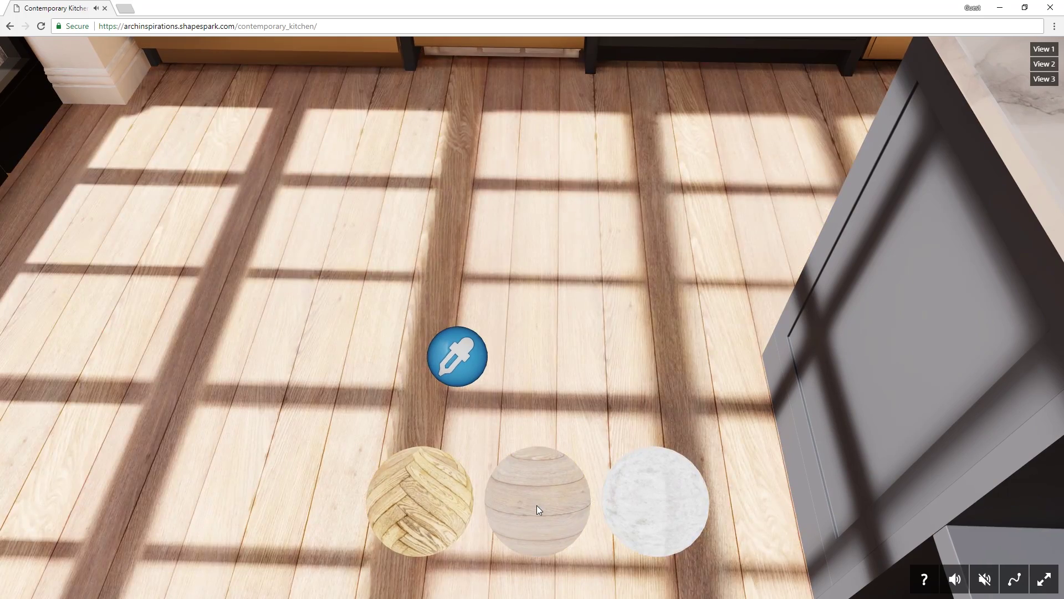
click(664, 519)
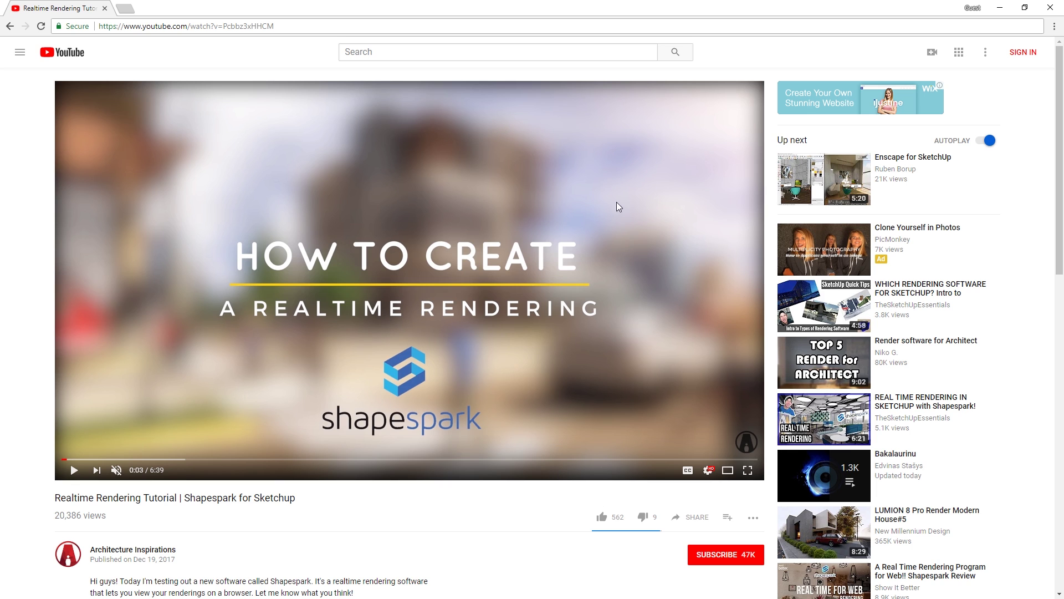
Cycle the kitchen floor through the light plank, pale stone and herringbone materials using the floor's material picker
click(501, 172)
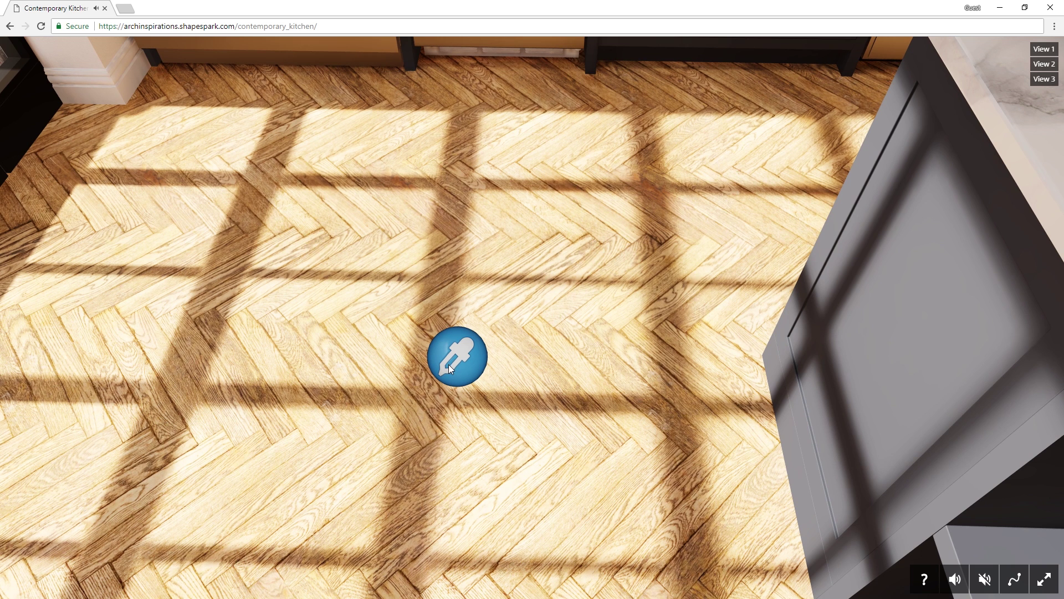
click(448, 364)
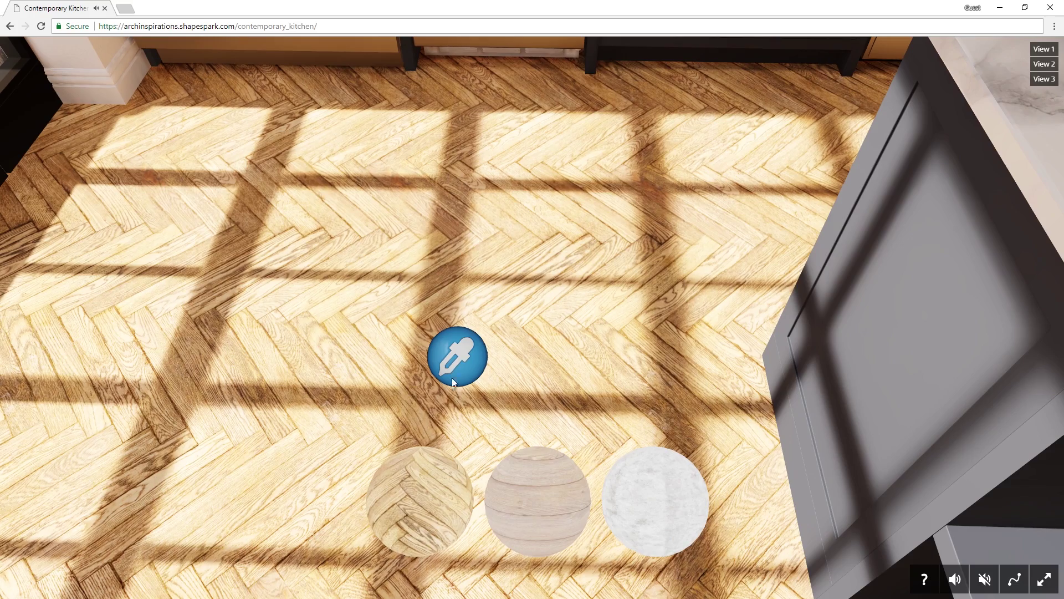
click(536, 504)
click(664, 524)
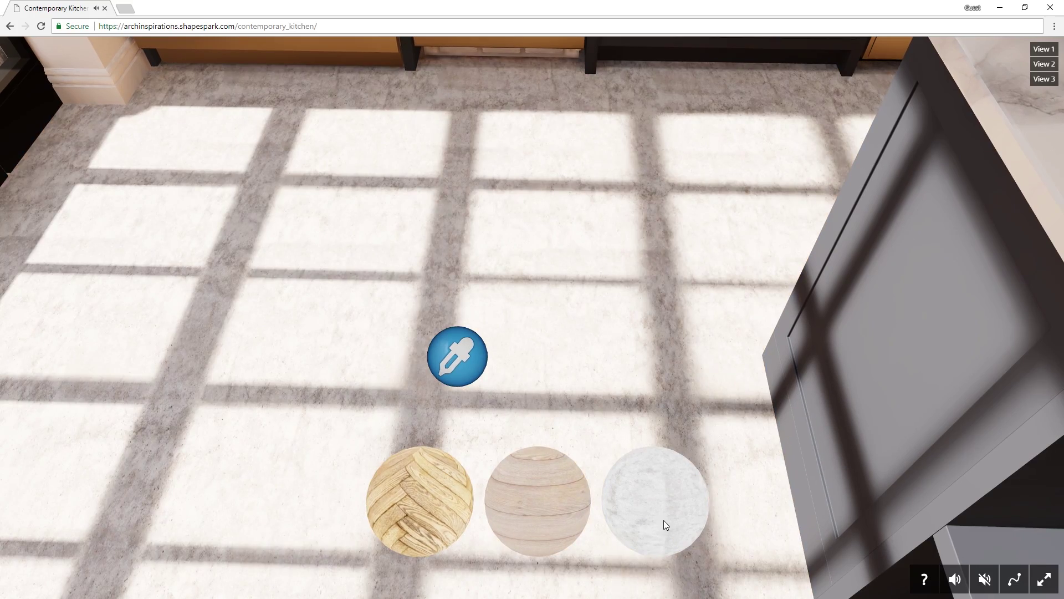
click(451, 504)
drag(408, 361, 531, 333)
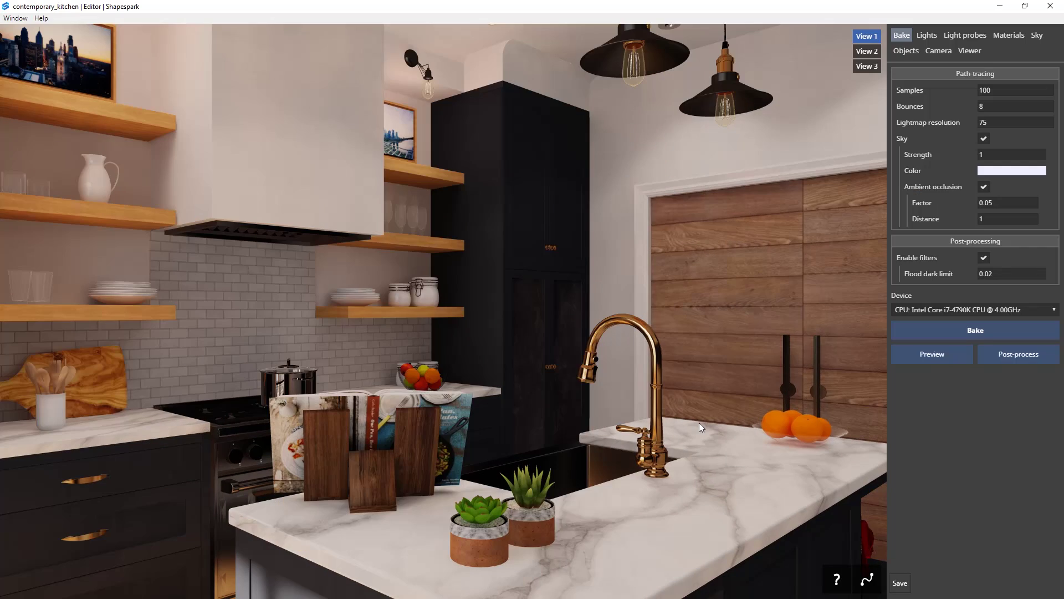
Start a new HTML Label viewer extension in the Shapespark editor and name it Video
click(980, 58)
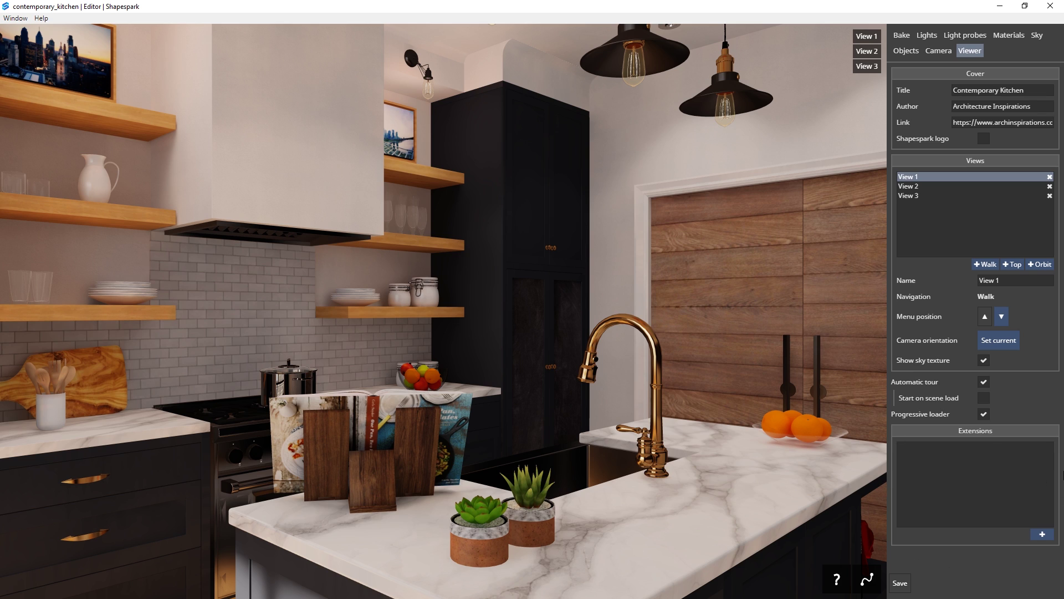
click(1042, 535)
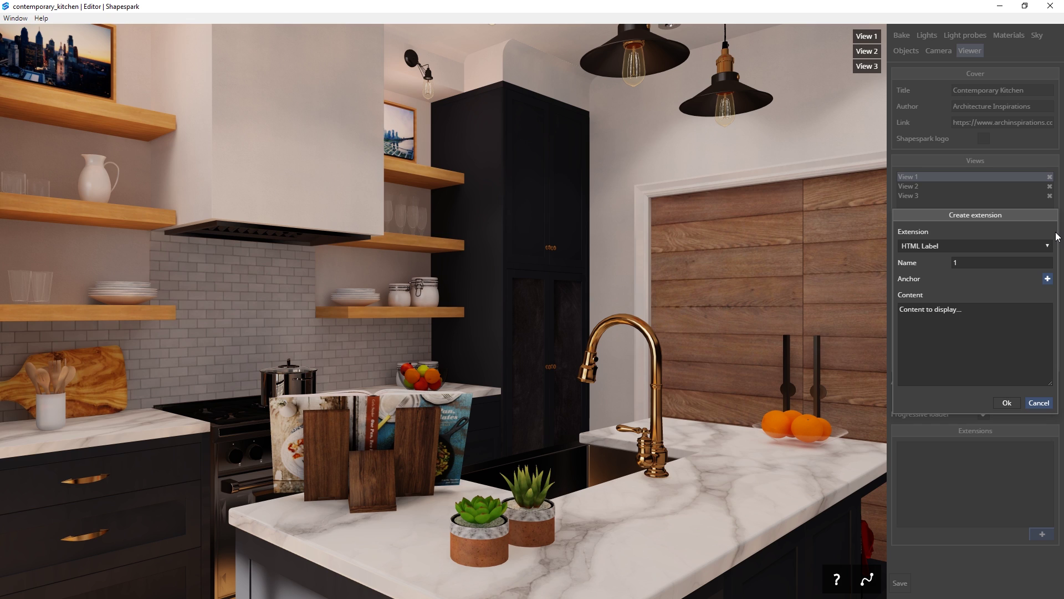
click(965, 246)
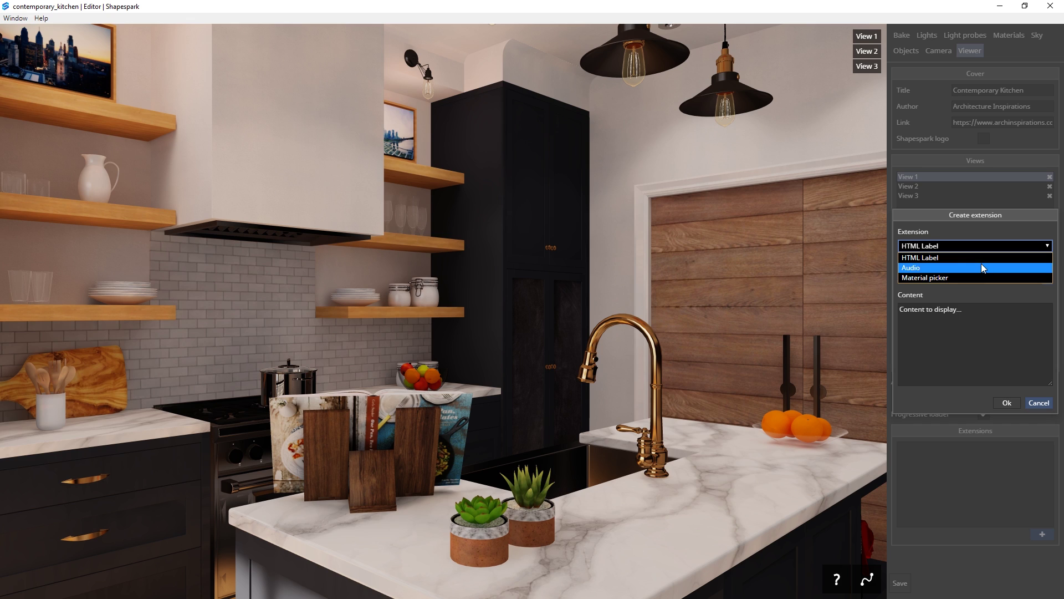
click(959, 258)
click(953, 260)
click(954, 260)
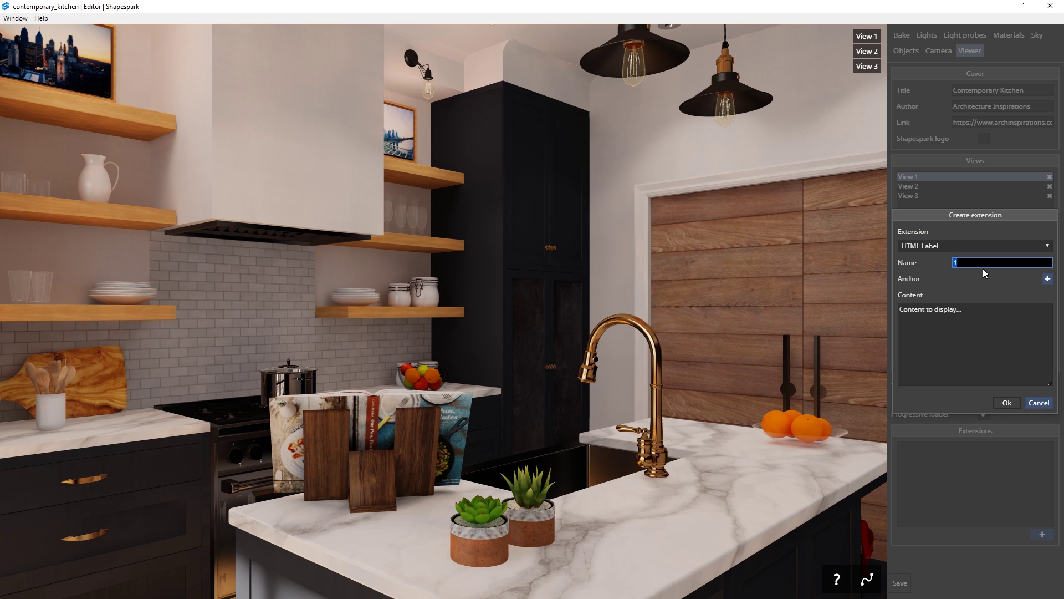
text(Video)
Place the Video label's anchor near the middle of the chalkboard wall
click(1047, 278)
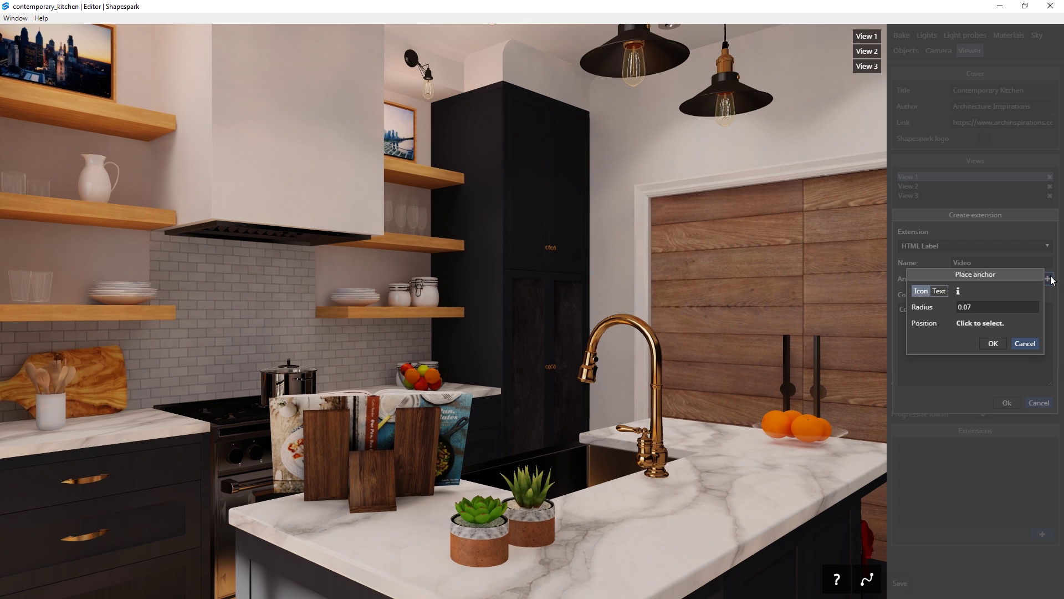
drag(626, 288, 832, 276)
key(a)
drag(587, 289, 669, 285)
click(512, 271)
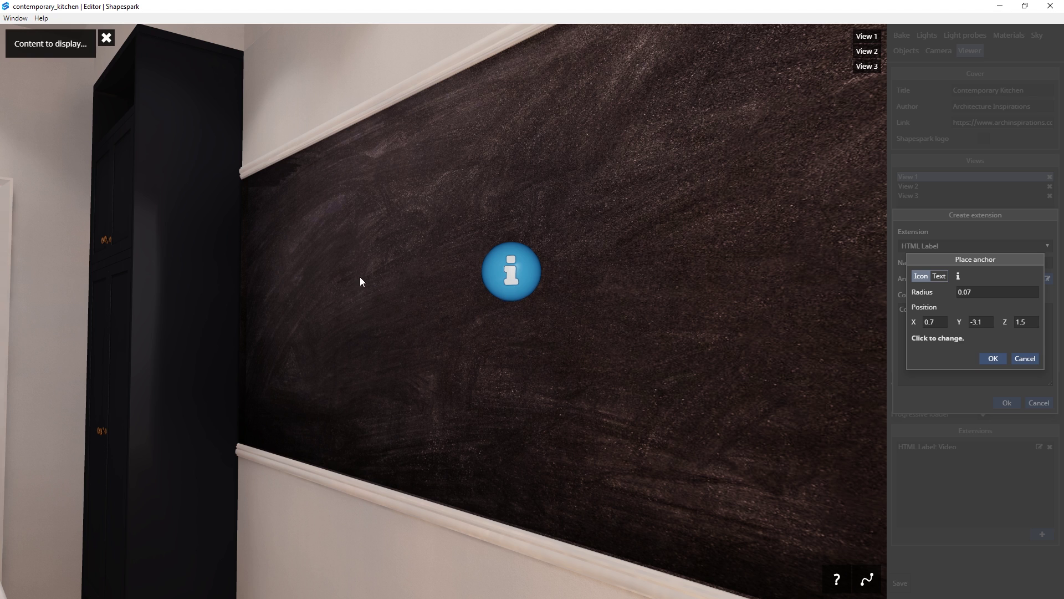
click(358, 273)
click(516, 262)
Try nudging the anchor's Y and X coordinates and its radius up and back down
click(987, 319)
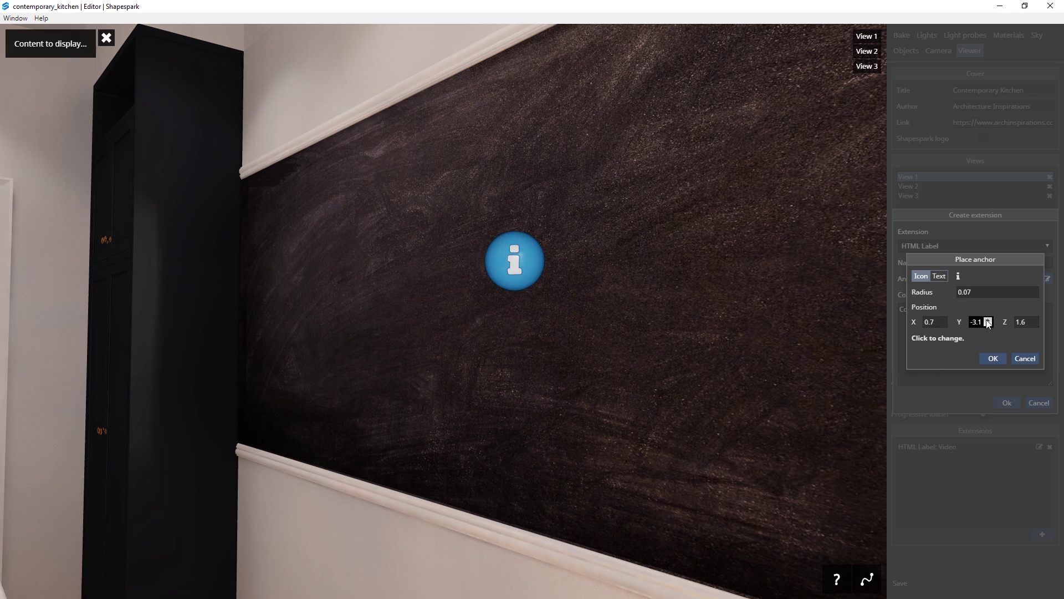
click(988, 324)
click(942, 319)
click(942, 319)
click(943, 324)
click(944, 325)
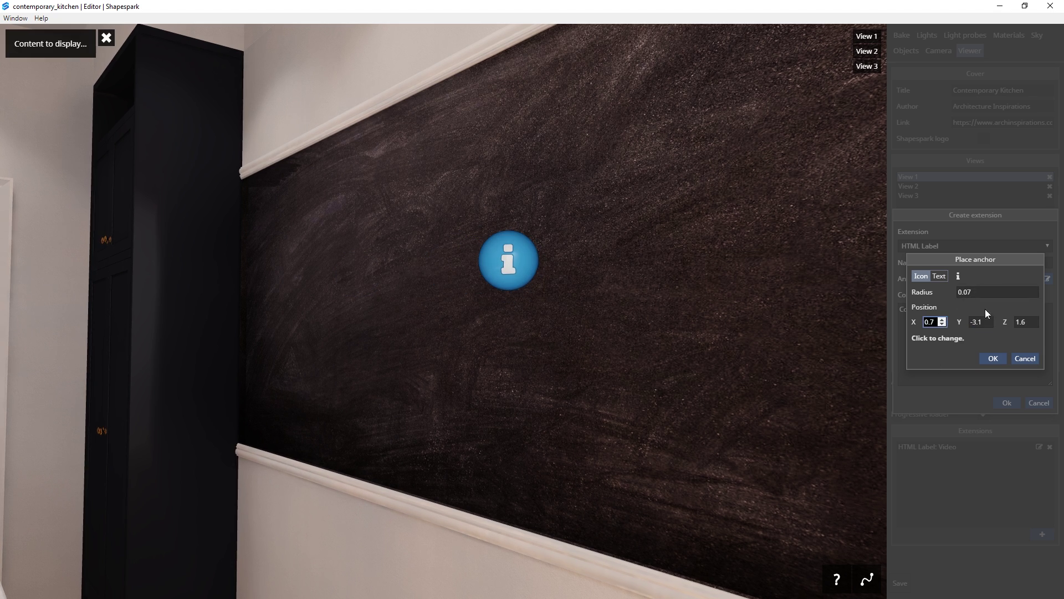
click(1035, 291)
click(1034, 295)
click(1035, 295)
click(1035, 294)
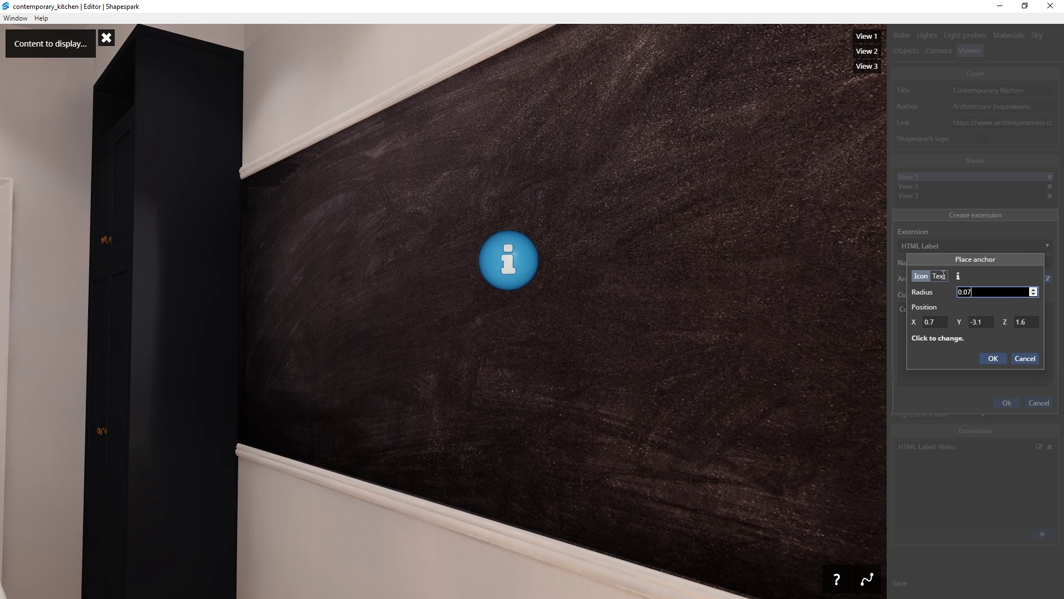
Try text instead of an icon on the anchor, using 1, 2, 3 and Play
click(938, 275)
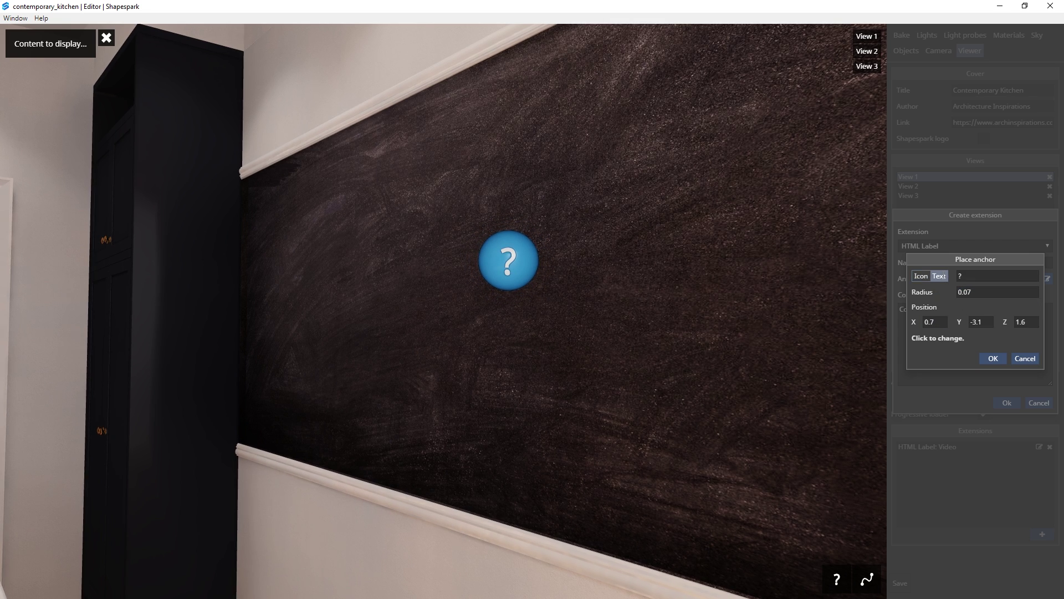
text(1)
double_click(977, 276)
text(2)
double_click(978, 277)
text(3)
double_click(978, 278)
text(Pl)
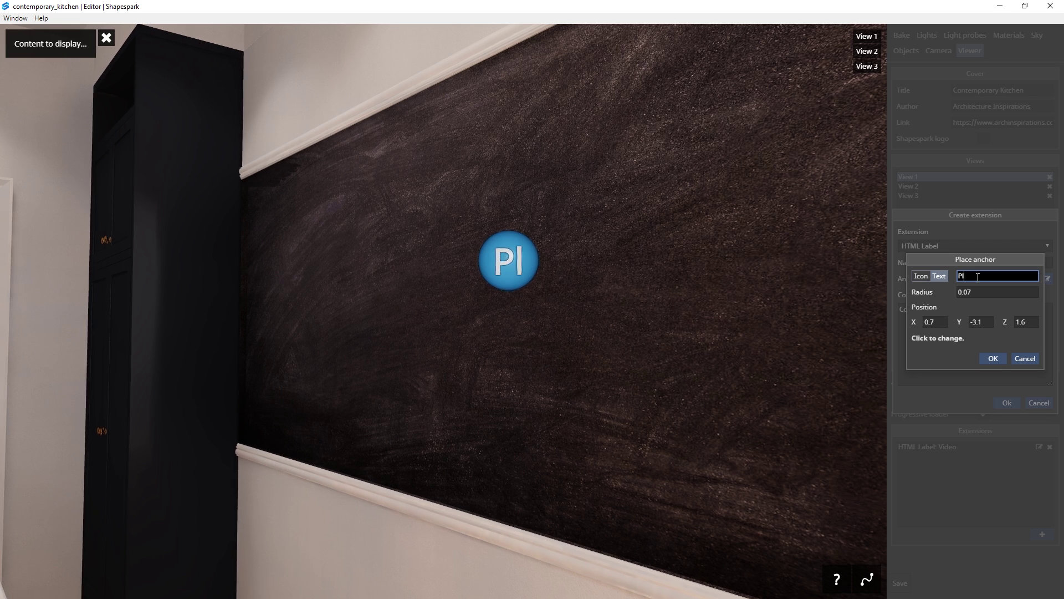
text(ay)
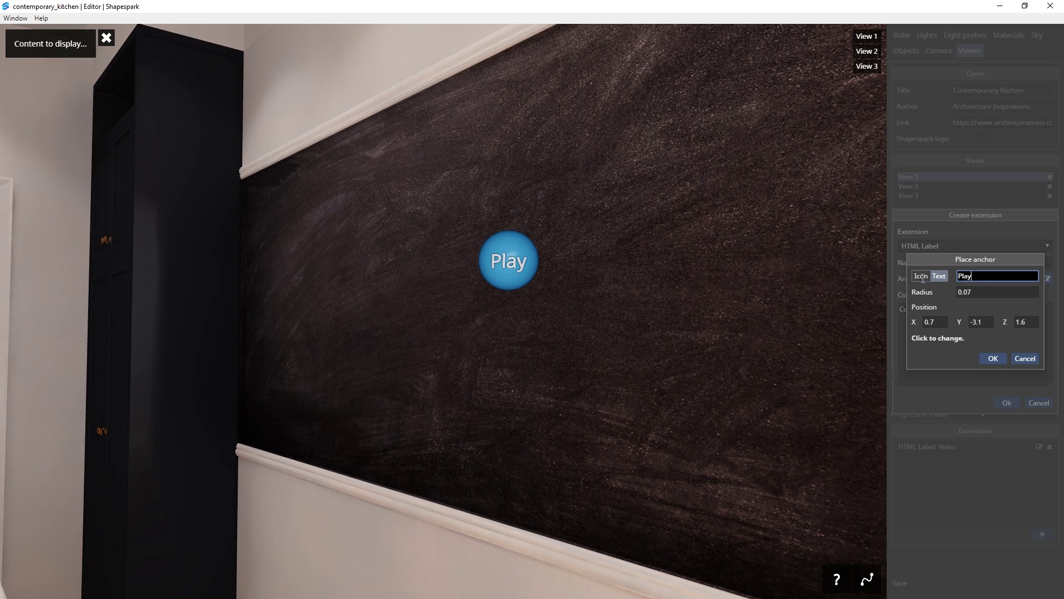
Give the anchor the YouTube play icon instead of text and accept the anchor settings
click(920, 276)
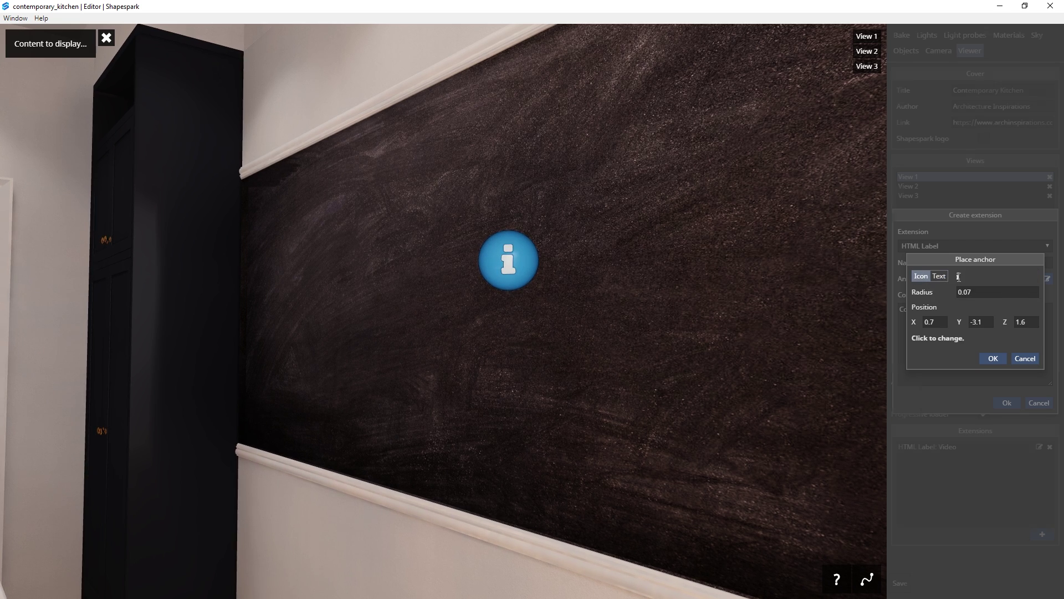
click(959, 276)
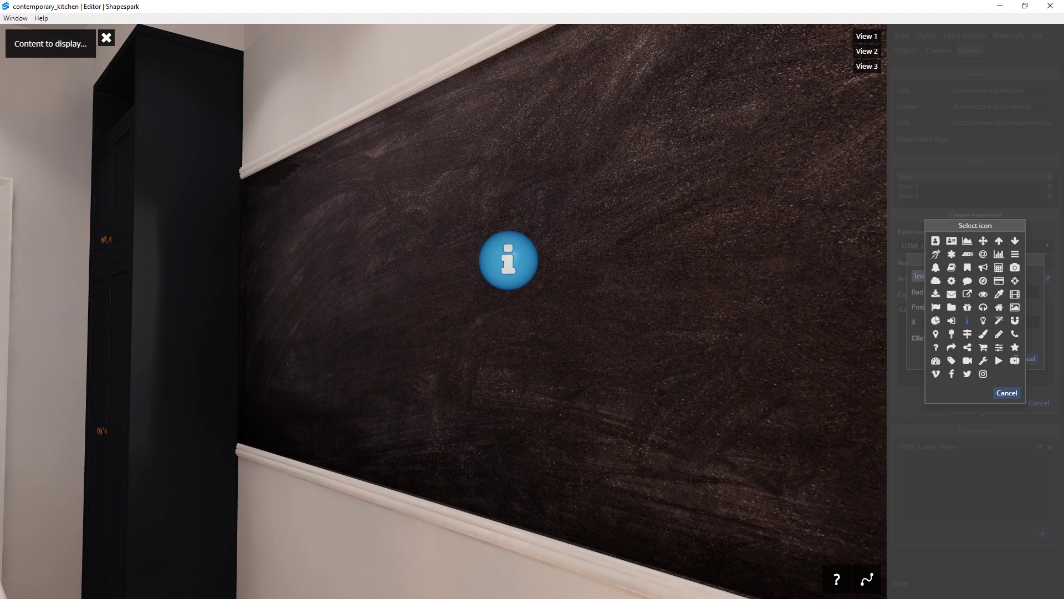
click(1014, 361)
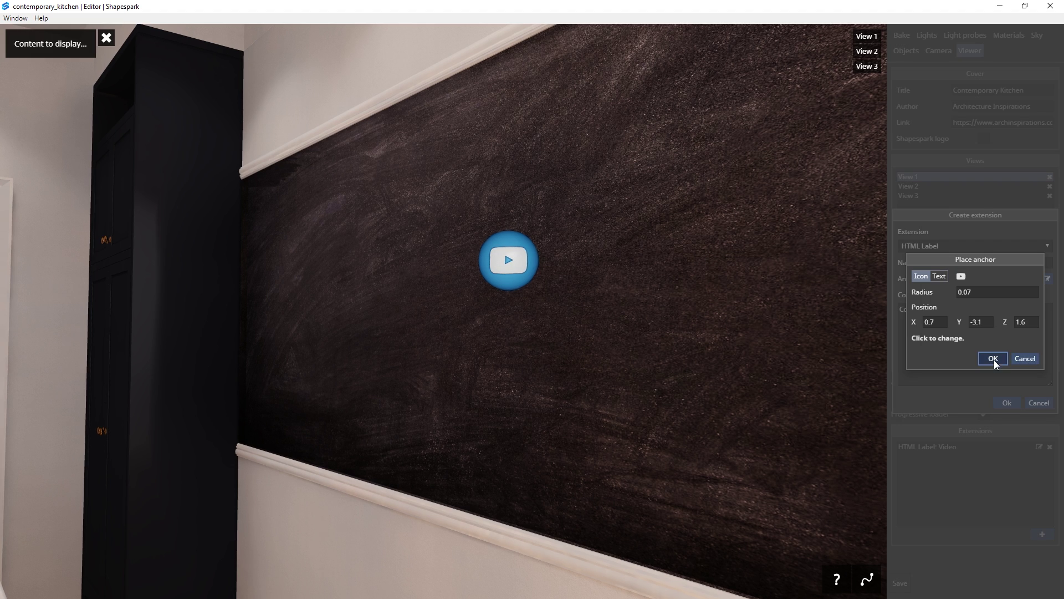
click(993, 359)
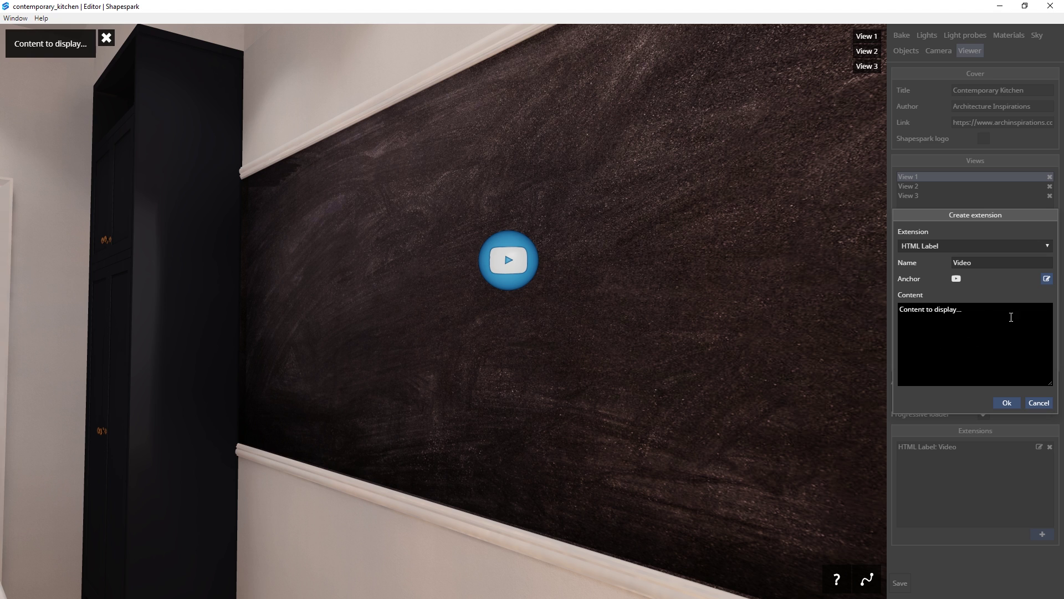
Try "You can type anything here" as the label's content and display it from the anchor in the scene
click(977, 313)
text(You can type anything here)
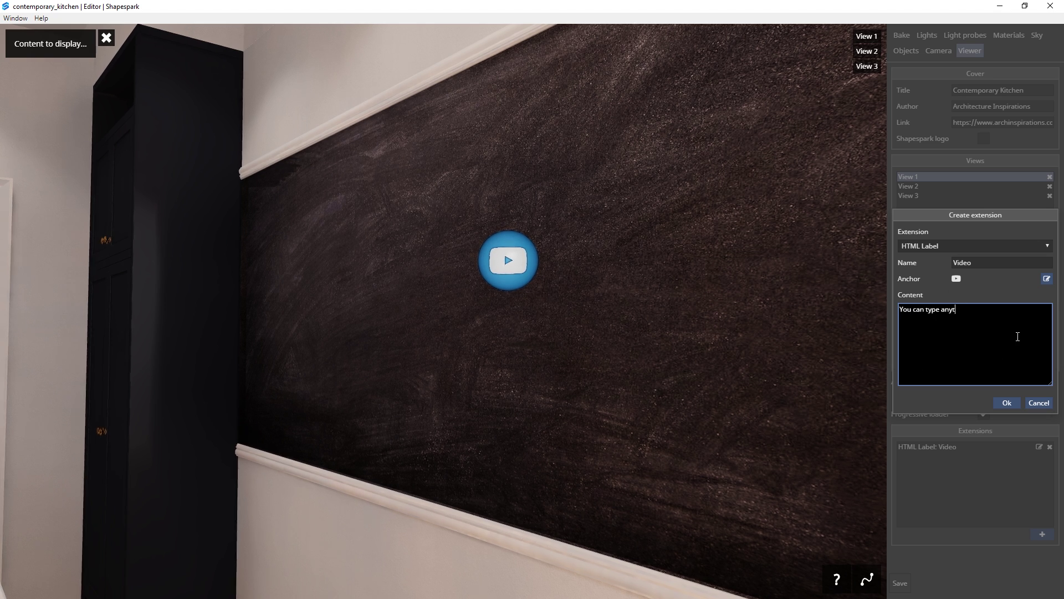
click(521, 272)
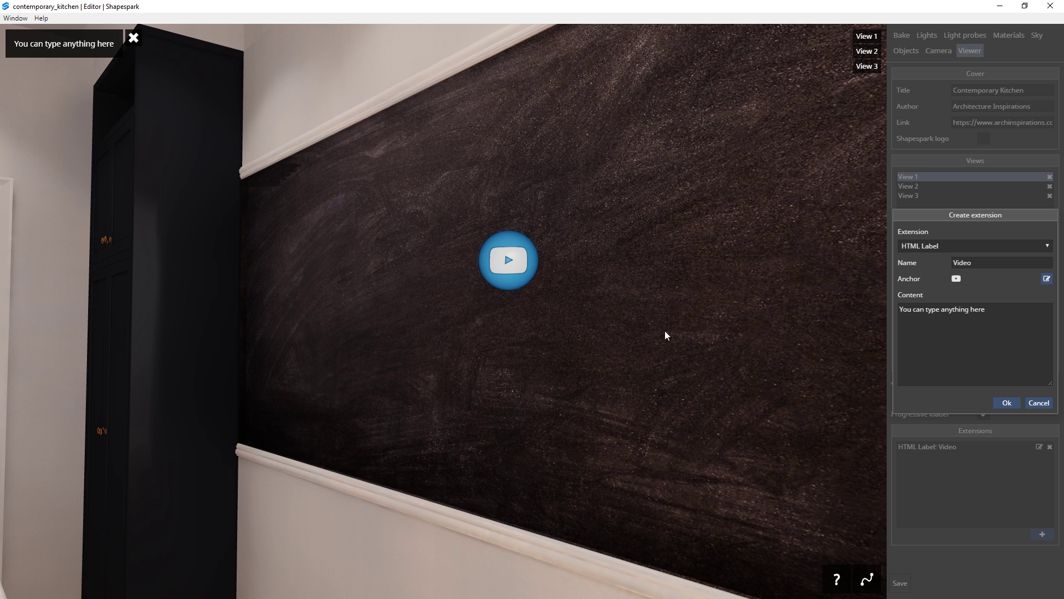
Select all of the label's content for replacement, and copy the embed code of the Shapespark for Sketchup tutorial video from YouTube
click(1040, 319)
key(ctrl+a)
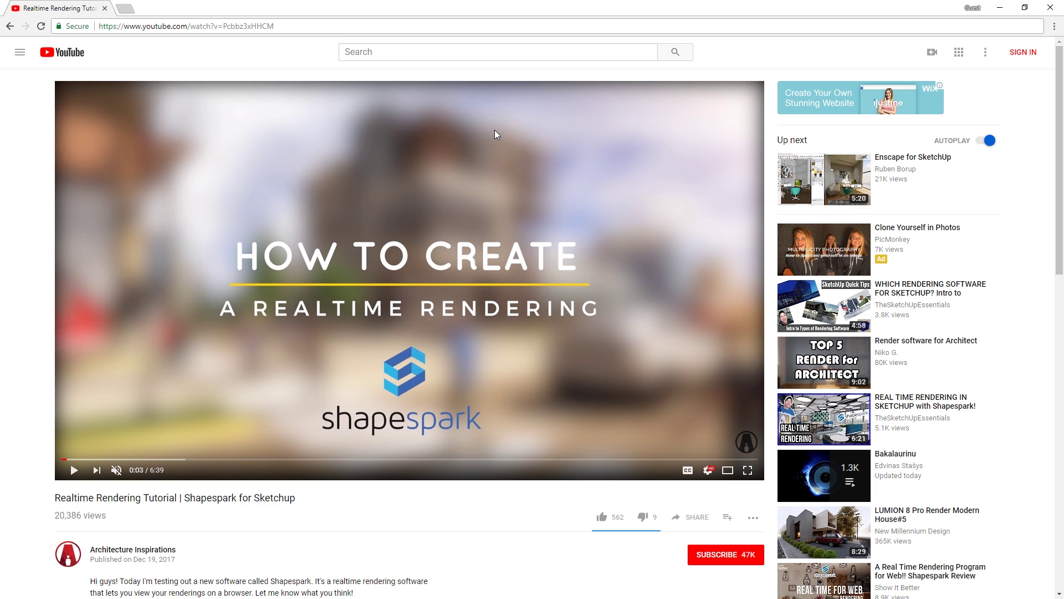
click(500, 169)
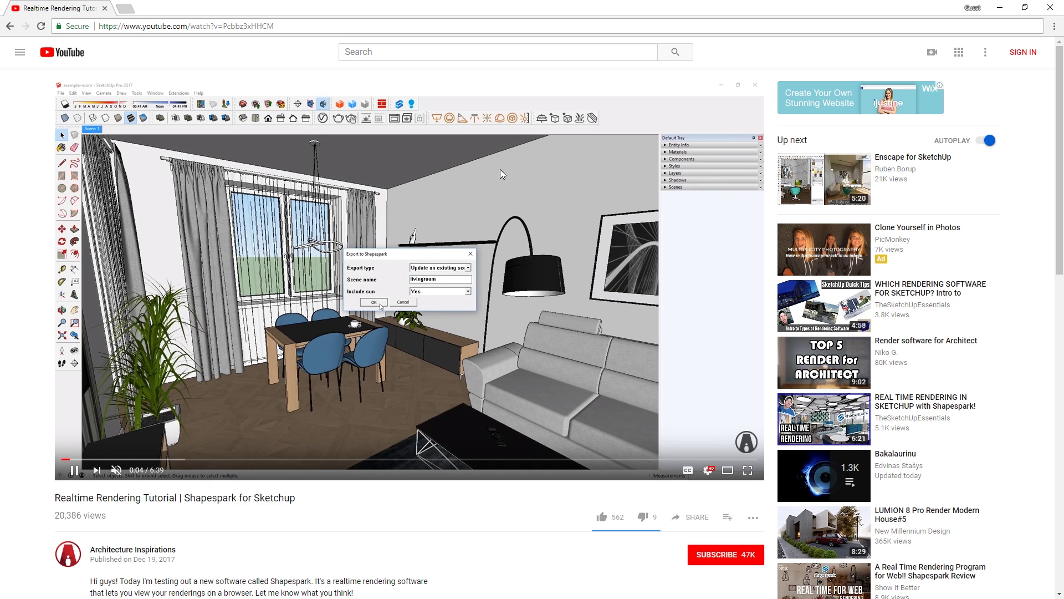
click(500, 169)
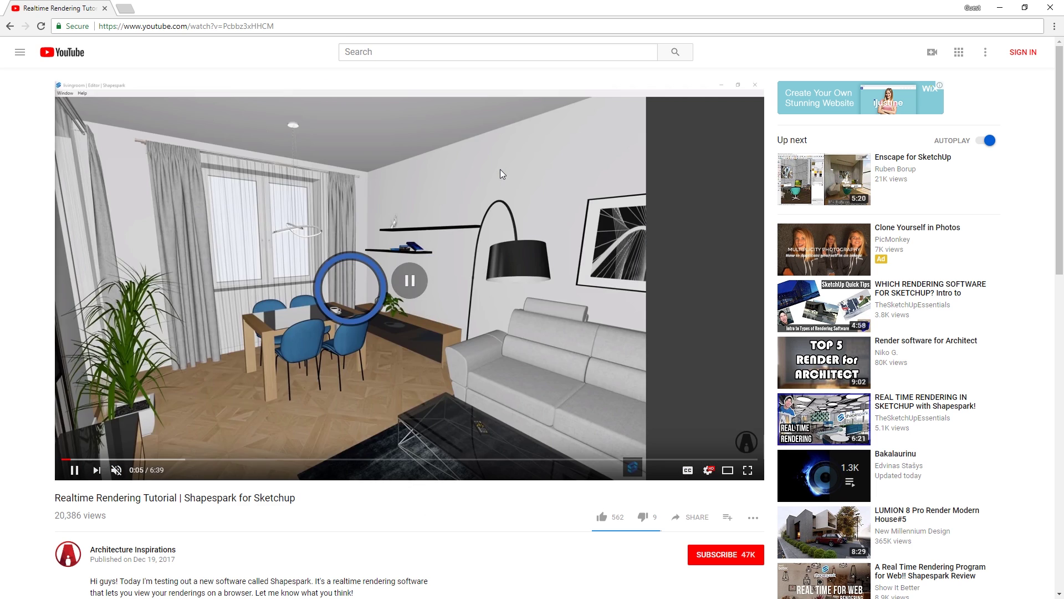
click(700, 519)
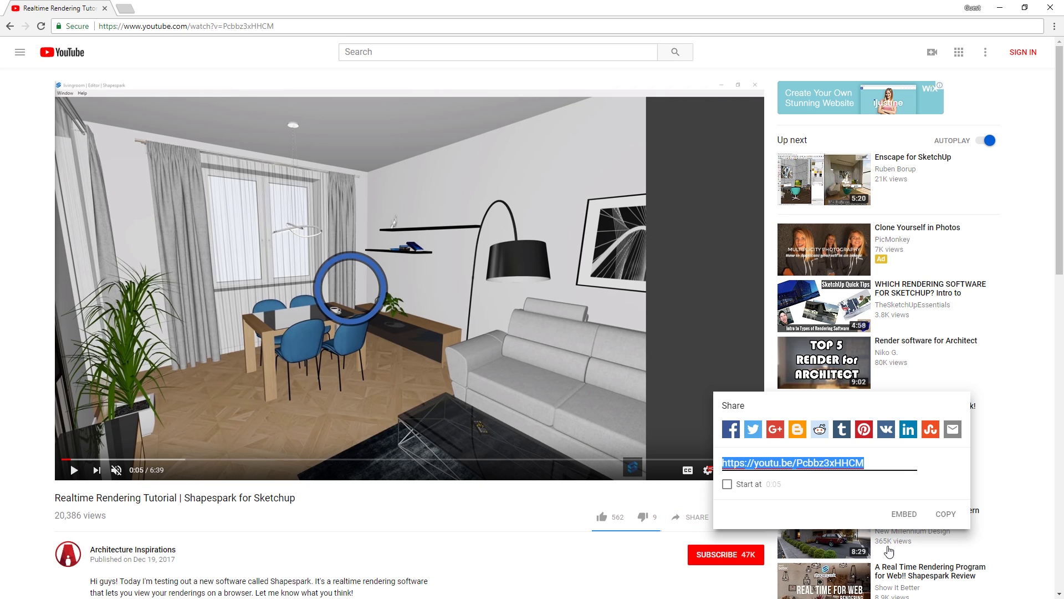
click(904, 514)
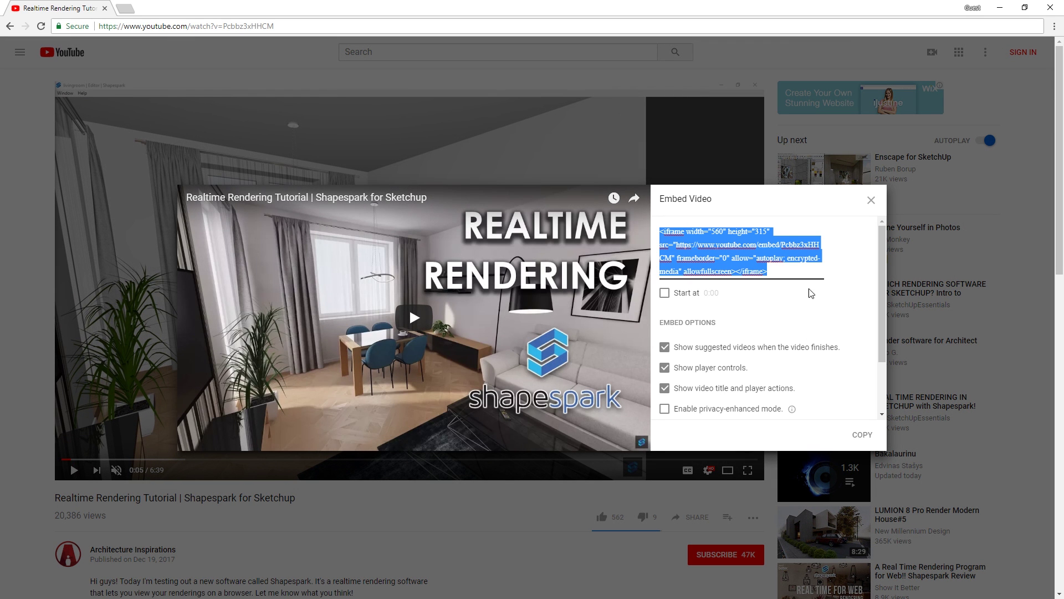
click(866, 437)
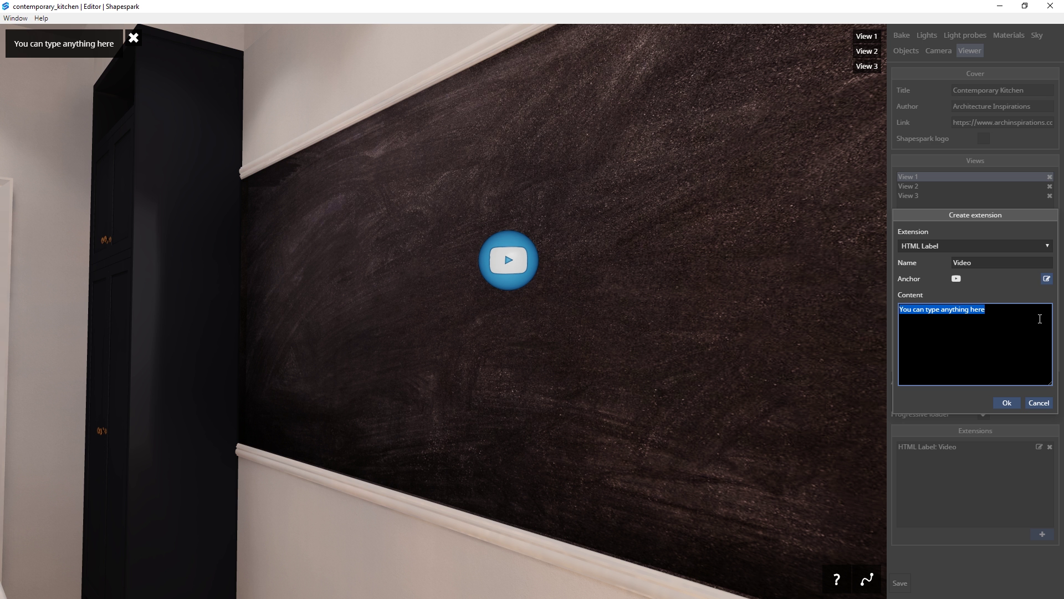
Paste the iframe embed code as the label's content, accept the extension and open the video from its anchor
key(ctrl+v)
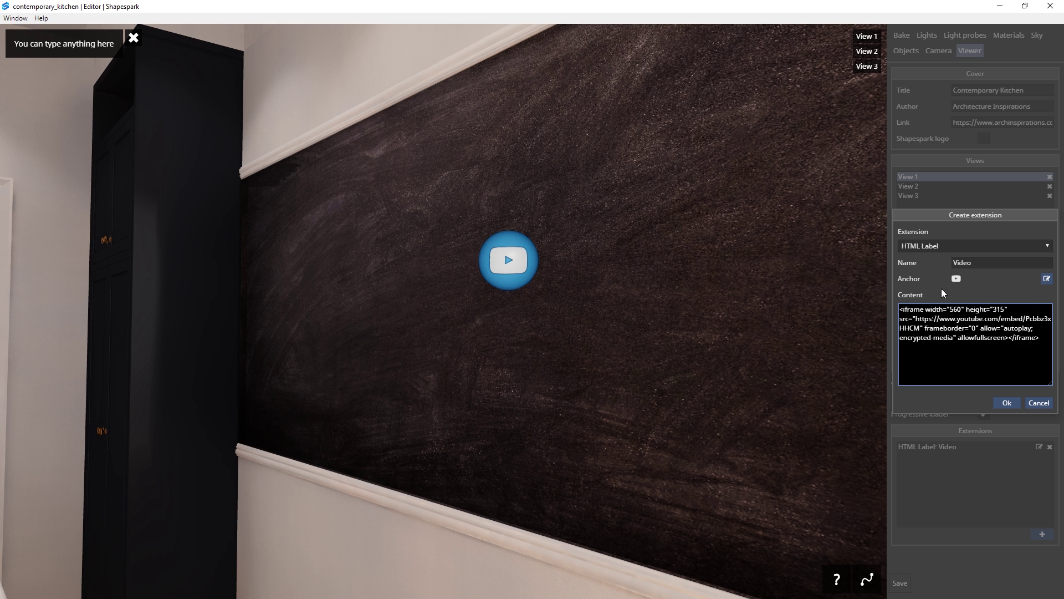
click(1005, 403)
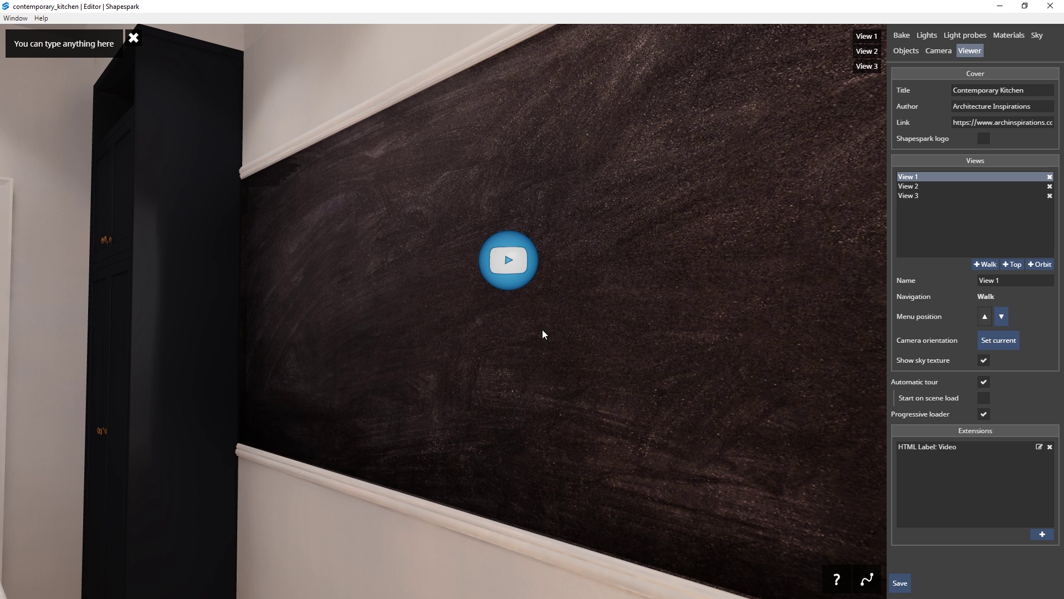
click(518, 264)
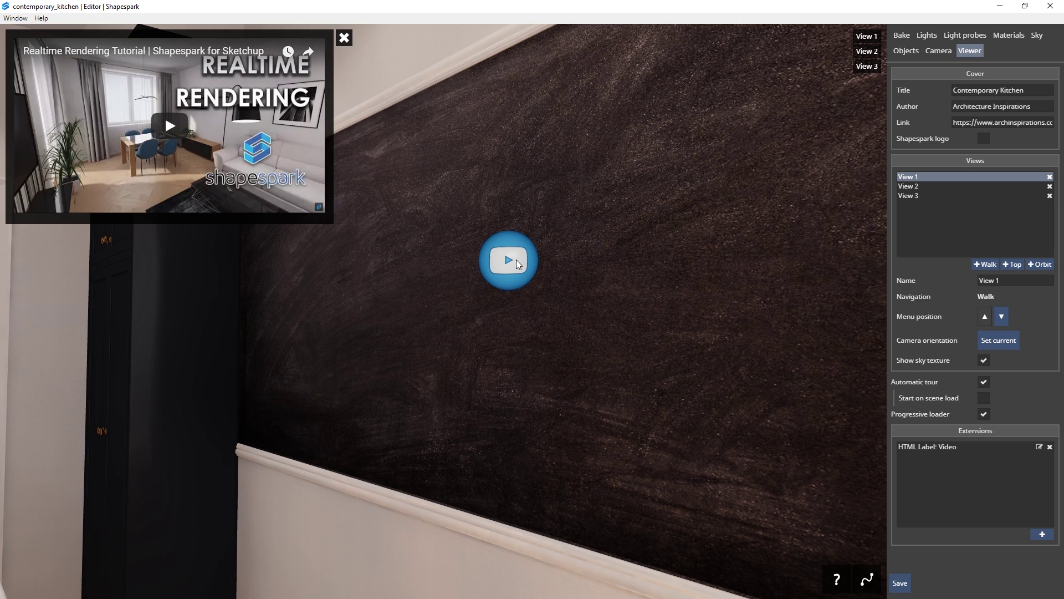
Play the embedded Shapespark for Sketchup tutorial video inside the displayed label
click(169, 137)
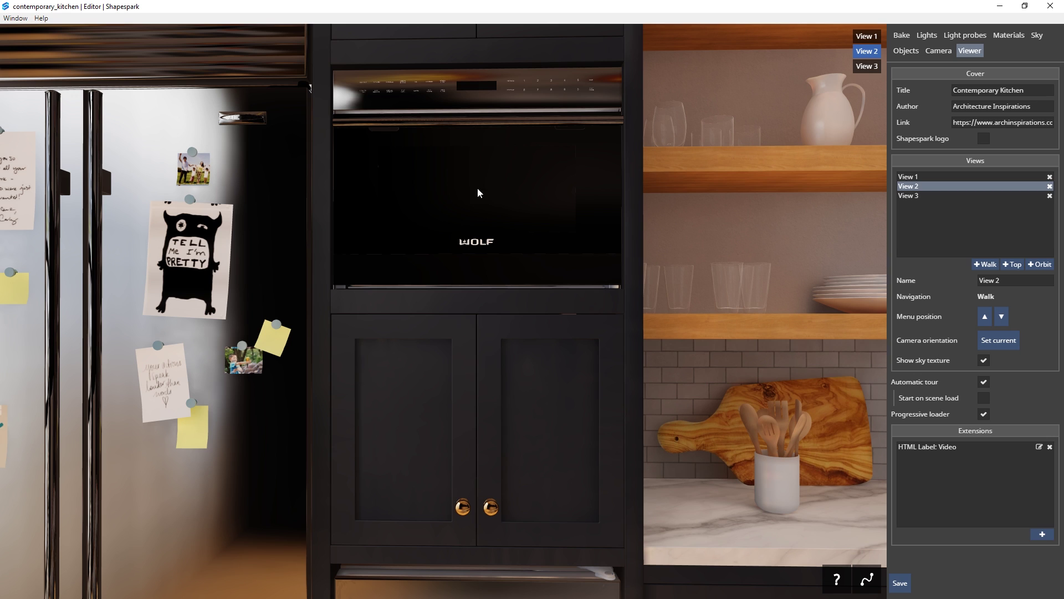
Create an HTML Label extension named "Microwave" and place its info-icon anchor on the built-in Wolf microwave's door
click(1047, 534)
click(1042, 535)
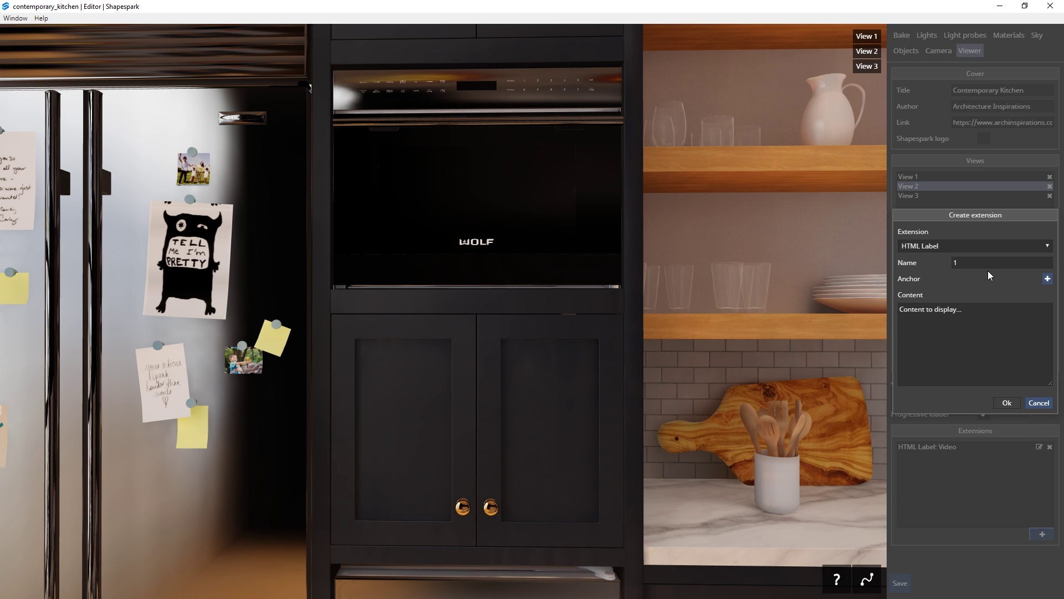
click(992, 262)
text(Microwave)
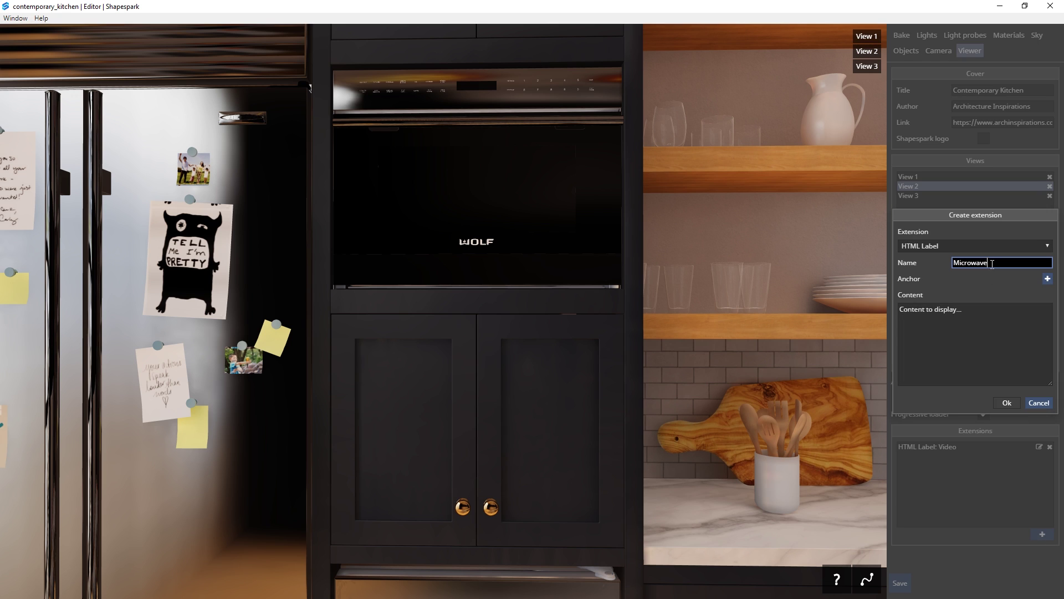
click(1047, 279)
click(480, 176)
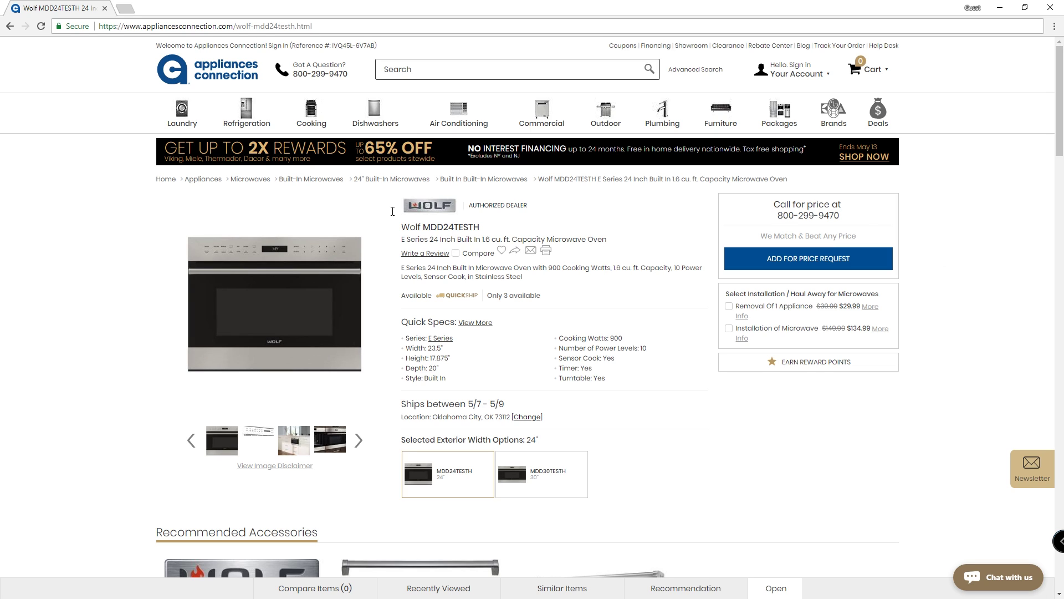
Try the plain address of the Wolf MDD24TESTH product page as the Microwave label's content, display it from the anchor and close it
click(206, 27)
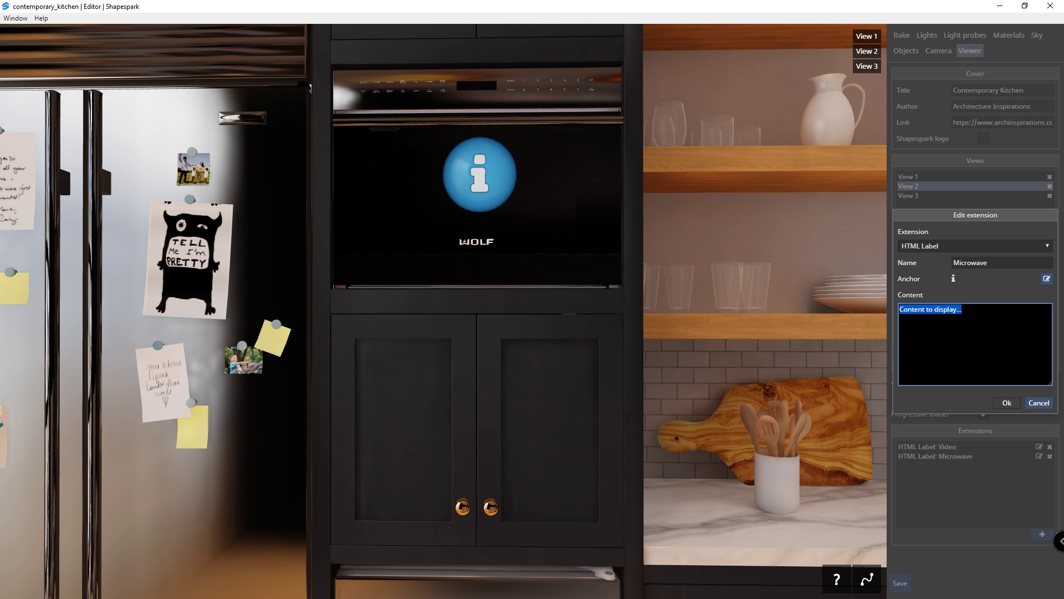
key(ctrl+v)
click(487, 171)
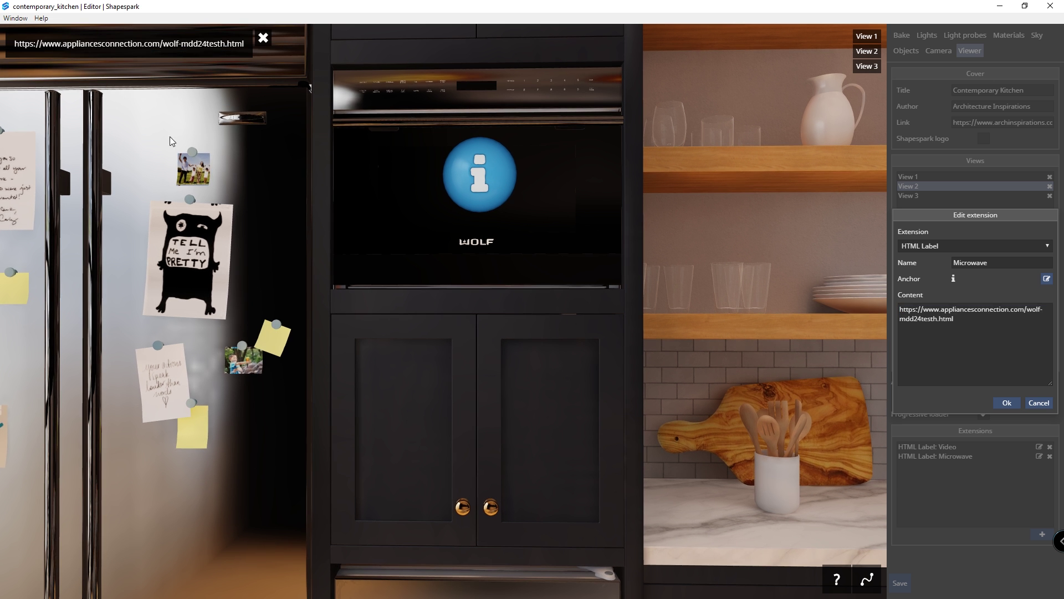
click(263, 38)
Select the label's content for replacement, and enter the copied Wolf MDD24TESTH product page address as the iFrame URL on iframe-generator.com
triple_click(964, 325)
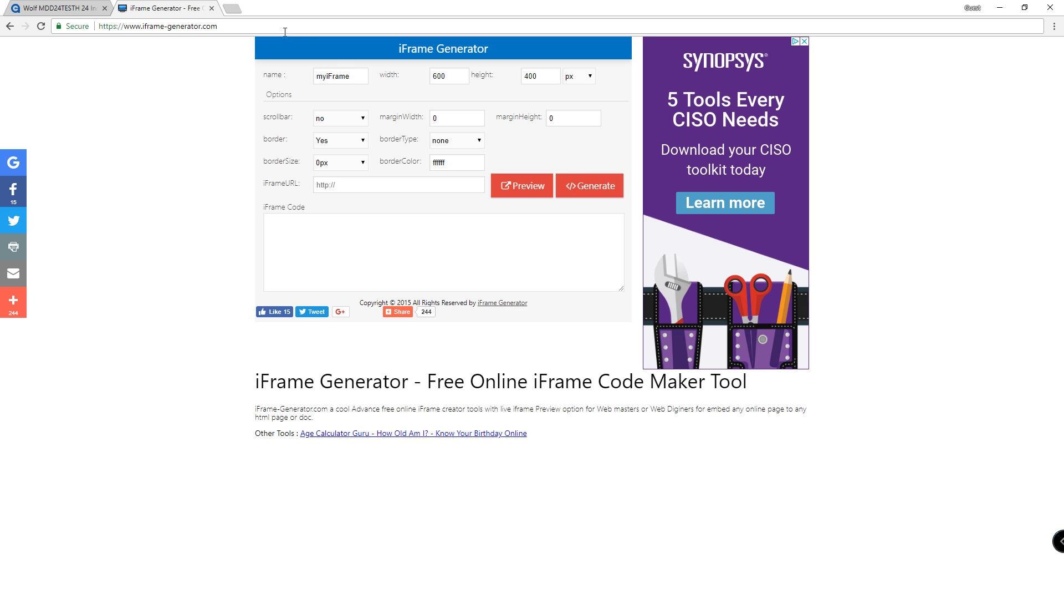
click(285, 26)
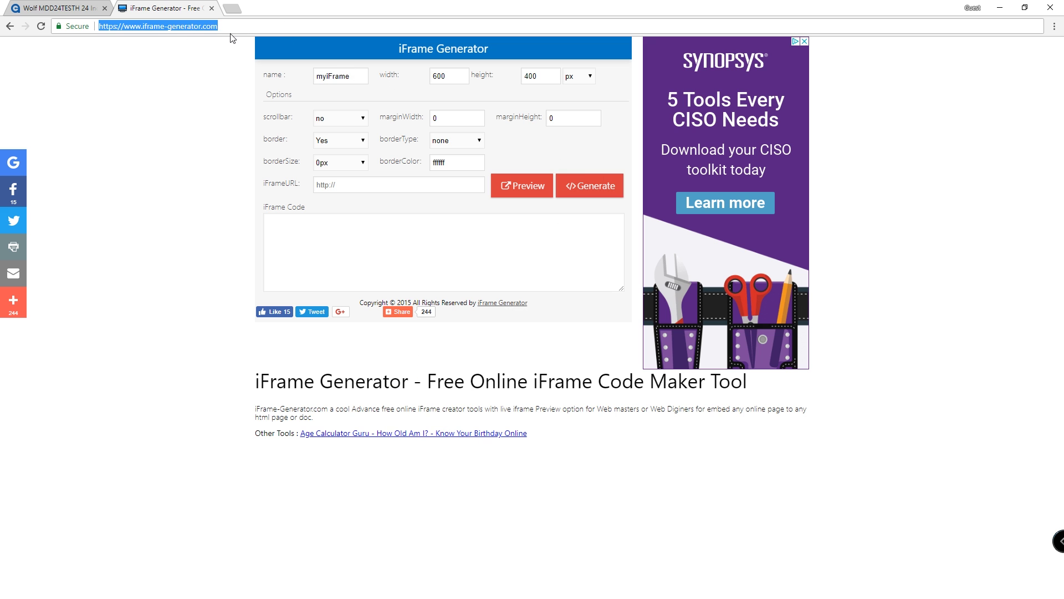
click(61, 9)
click(130, 30)
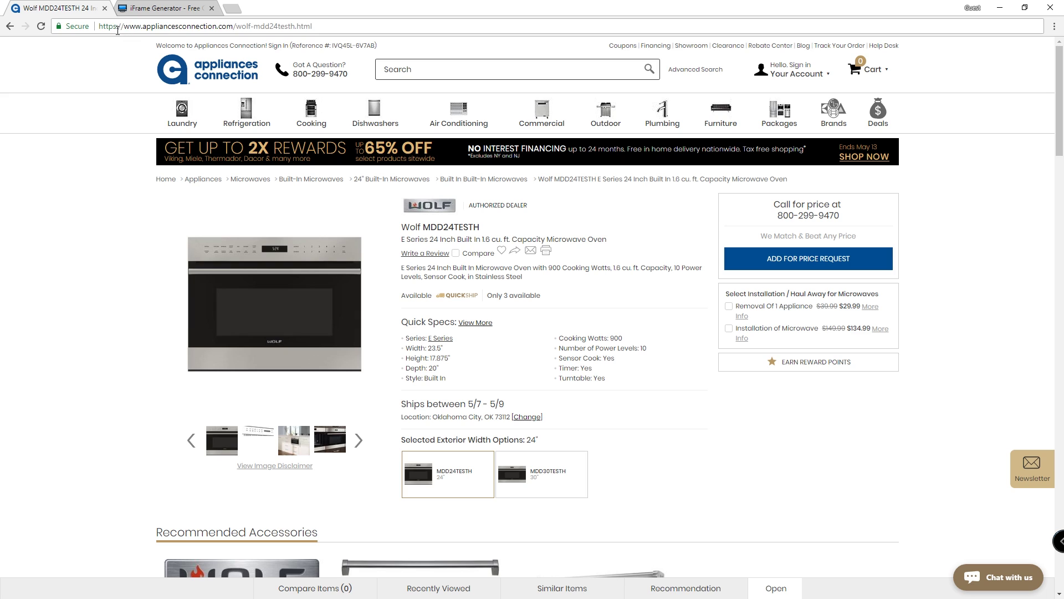
double_click(113, 27)
click(163, 8)
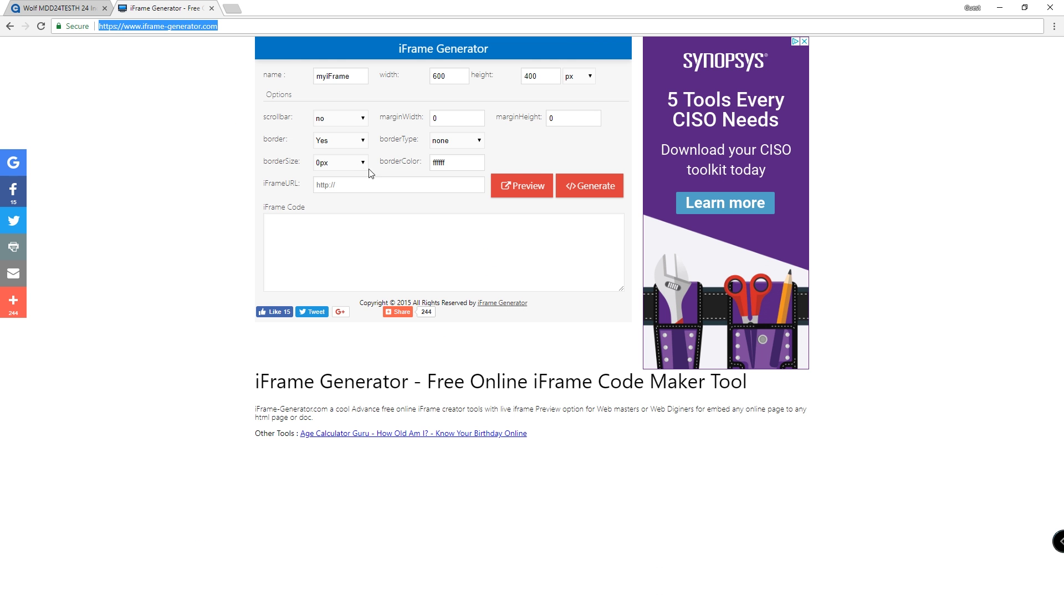
click(393, 184)
key(ctrl+v)
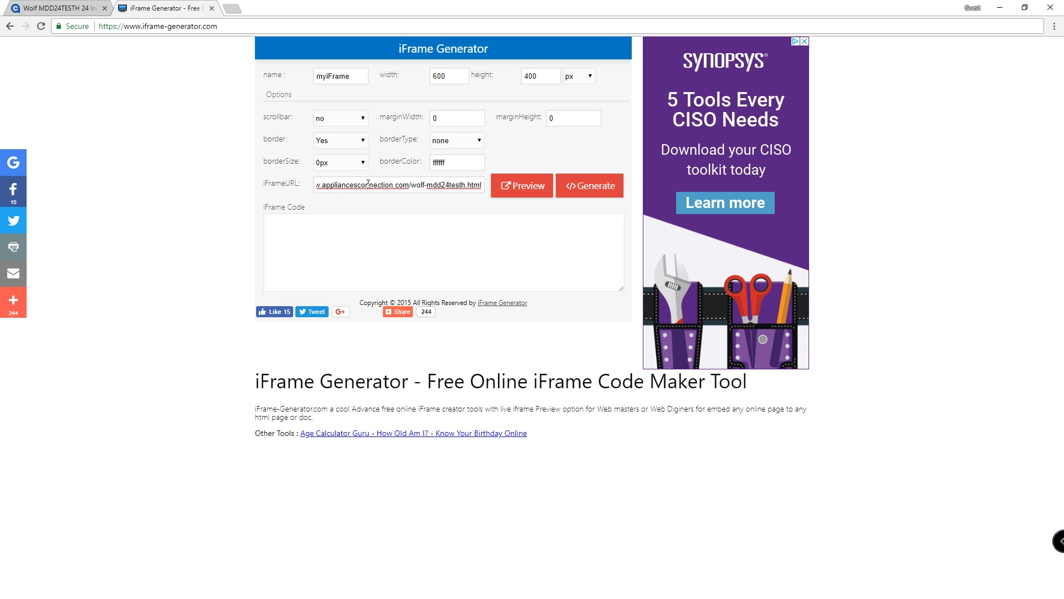
Set the iframe's scrollbar option to yes and generate the iframe code
click(356, 115)
click(330, 141)
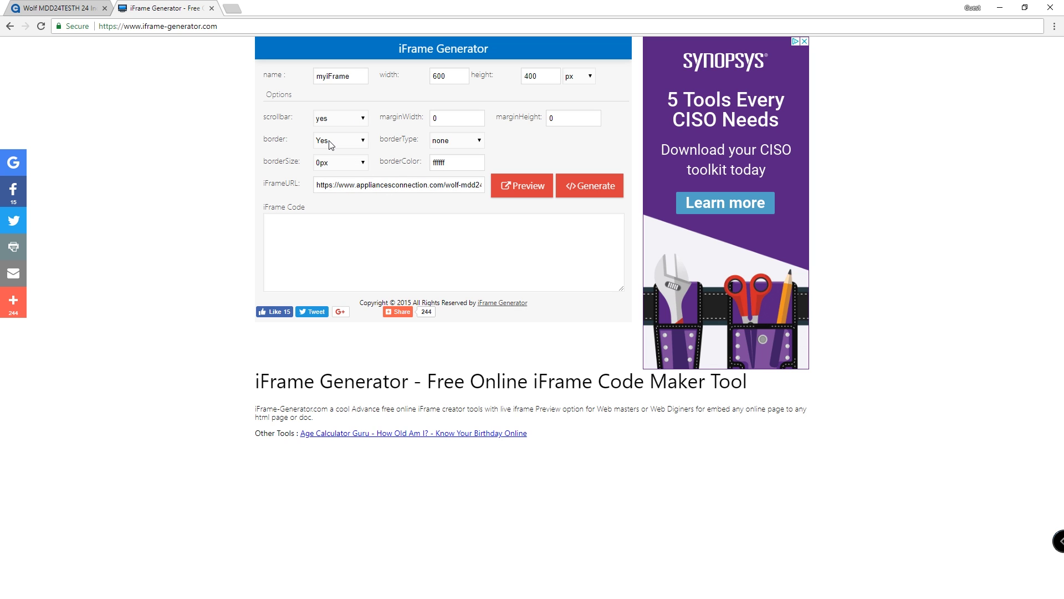
click(601, 191)
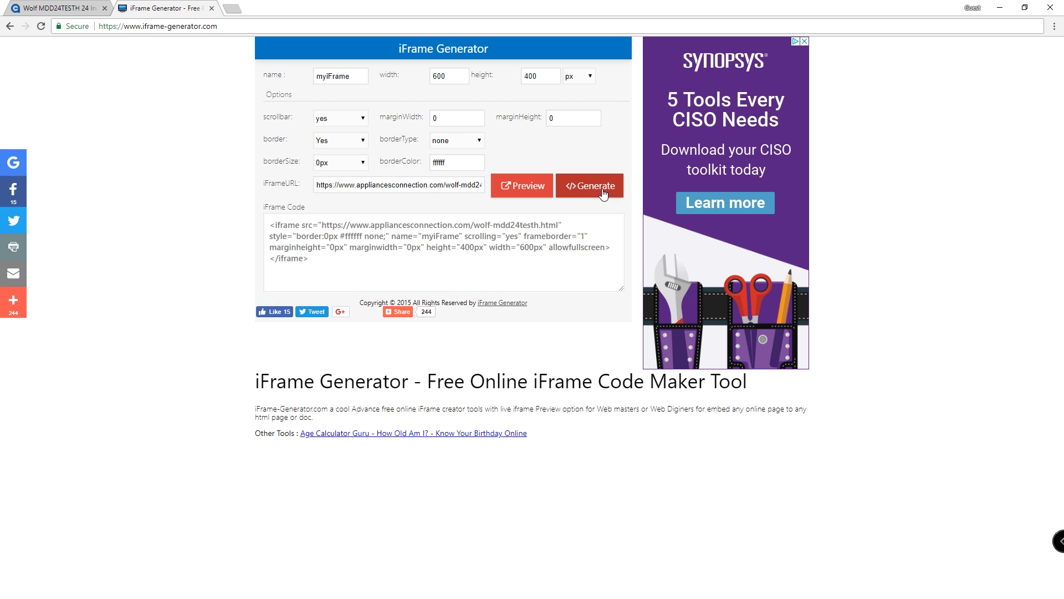
Copy the generated iframe code into the Microwave label's content in Shapespark and accept the extension
click(594, 227)
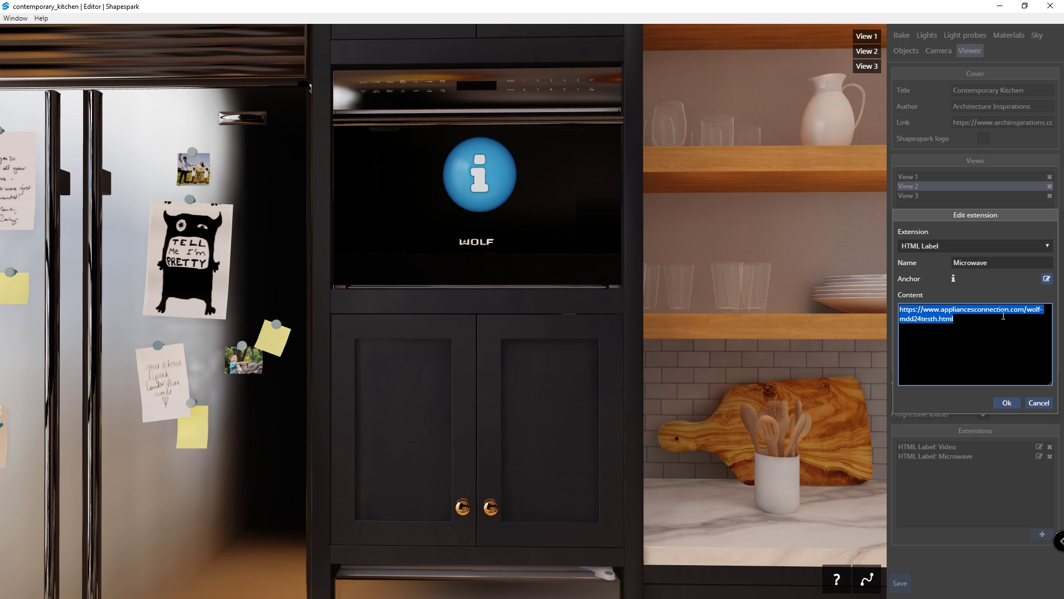
click(1014, 384)
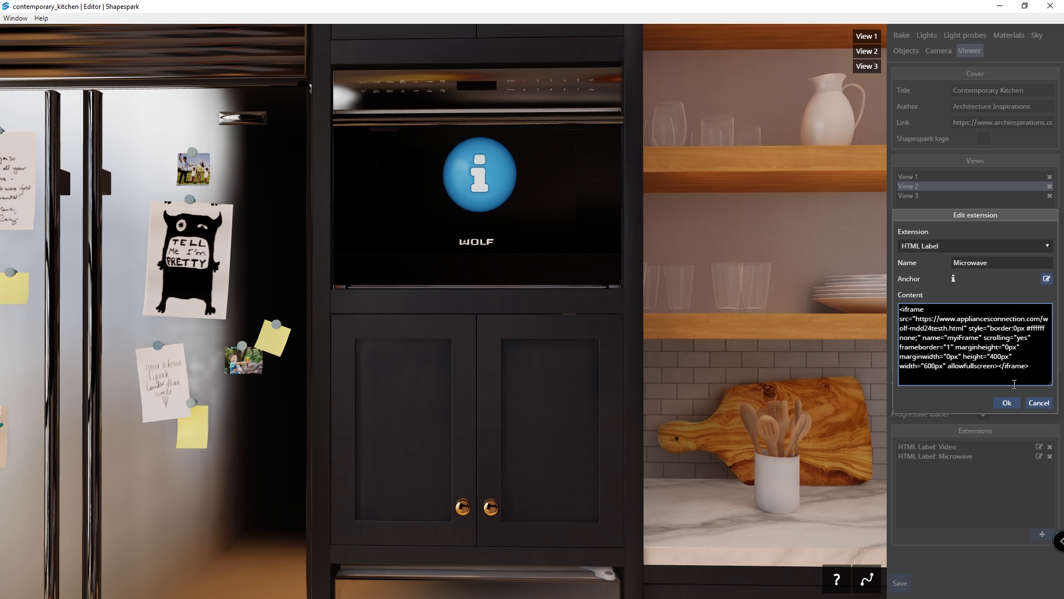
click(1007, 403)
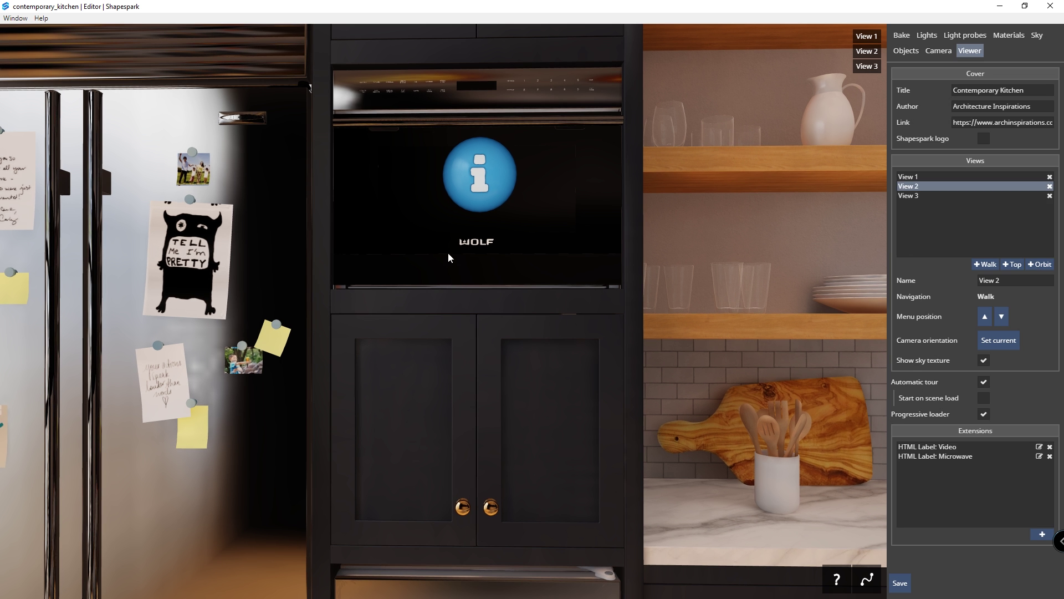
Open the Microwave label from its anchor, look through the embedded product page and close it
click(500, 177)
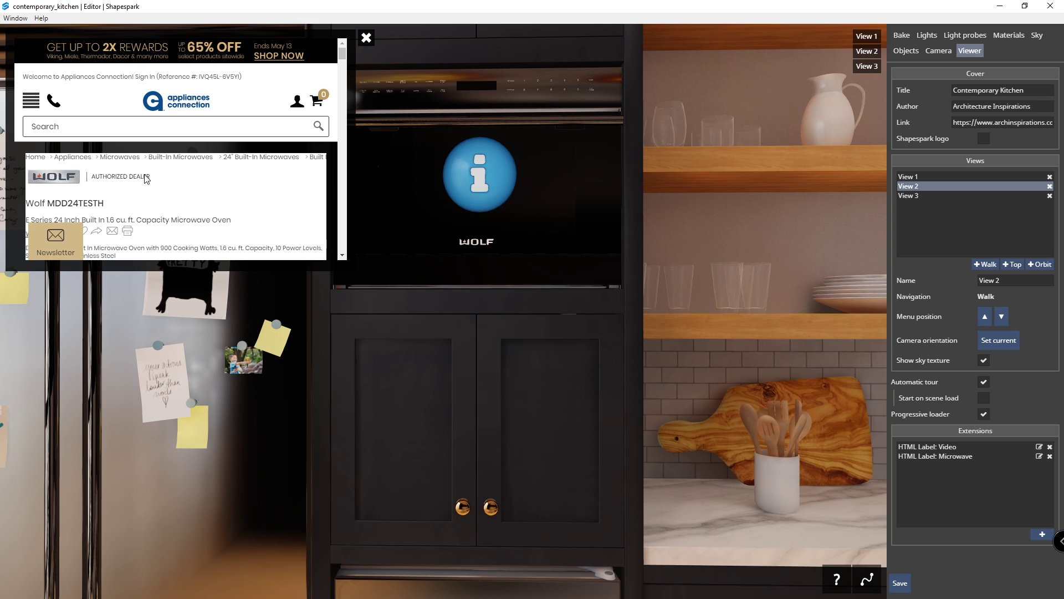
scroll(208, 170, down, 2)
scroll(208, 166, down, 1)
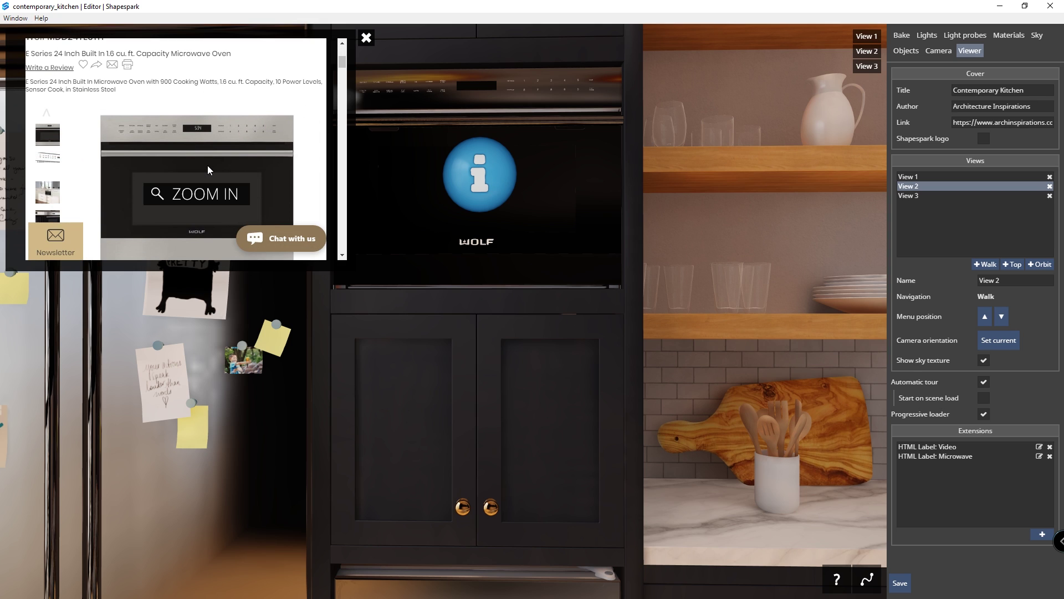
scroll(251, 158, down, 1)
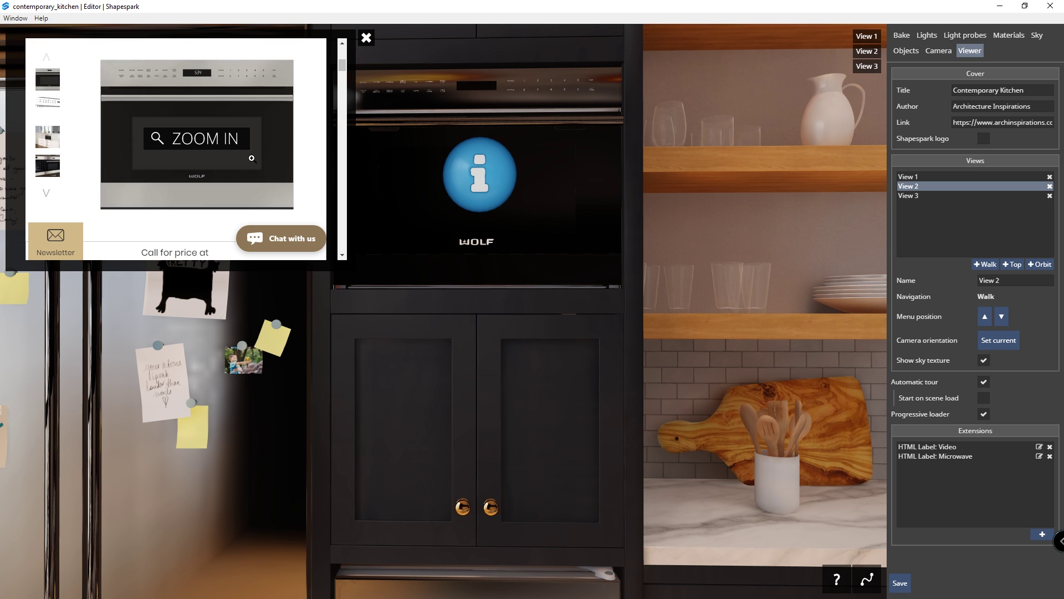
click(367, 37)
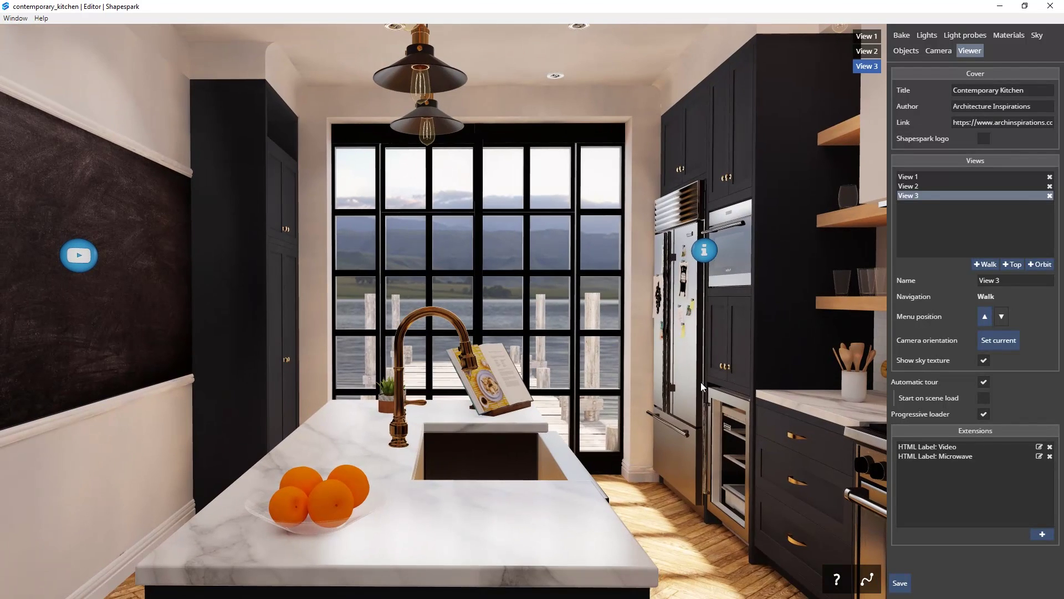
Start a new extension of type Audio and name it "Sound Effects"
click(1042, 534)
click(964, 247)
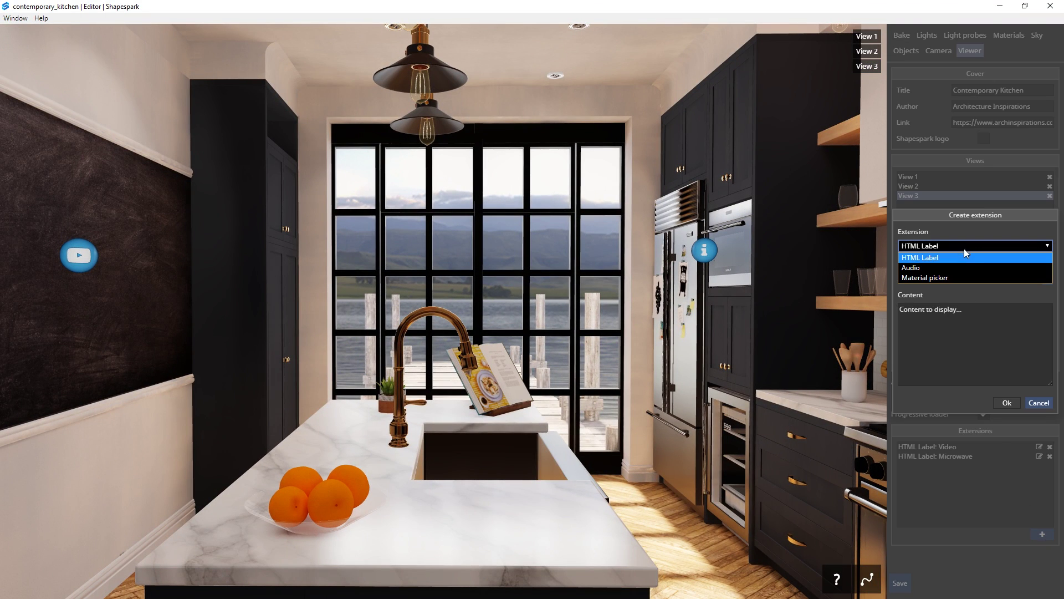
click(942, 275)
double_click(979, 306)
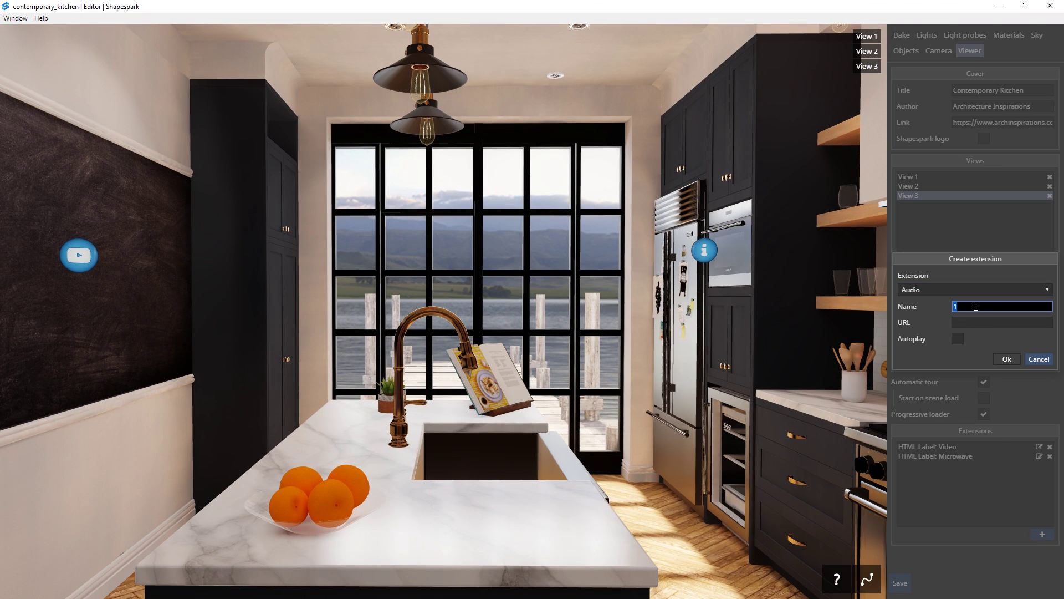
text(Sound Effects)
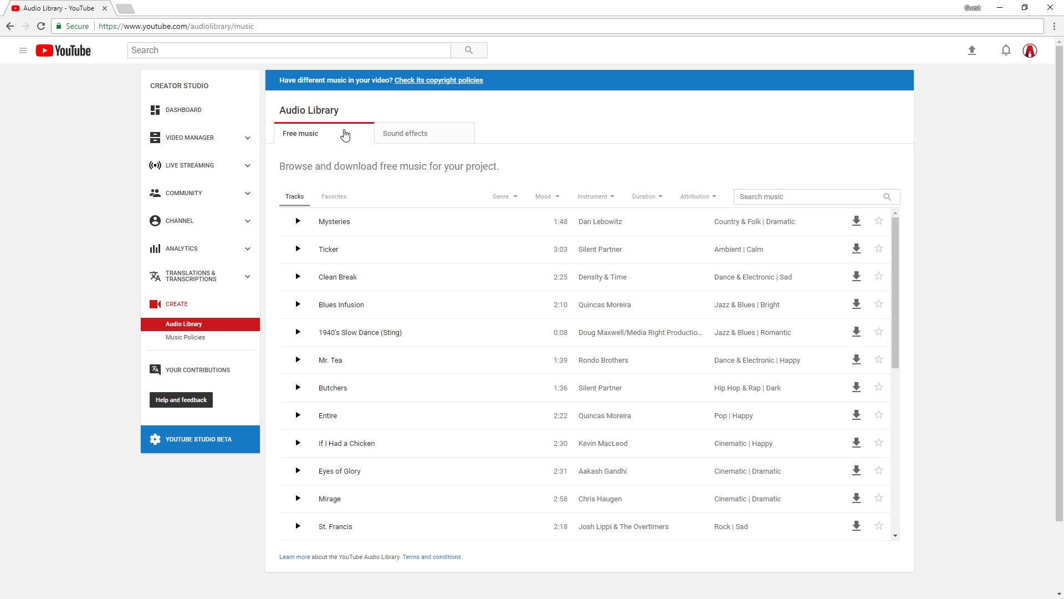
Search the sound effects in YouTube's Audio Library for "waves" and preview "Waves Crashing on Rock Beach"
click(415, 136)
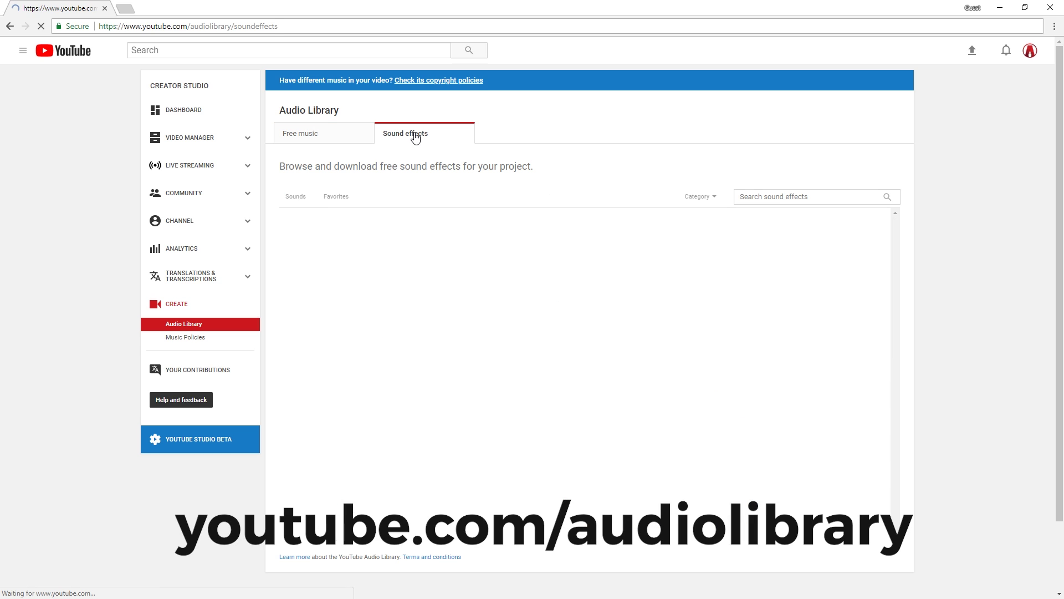
click(804, 197)
text(waves)
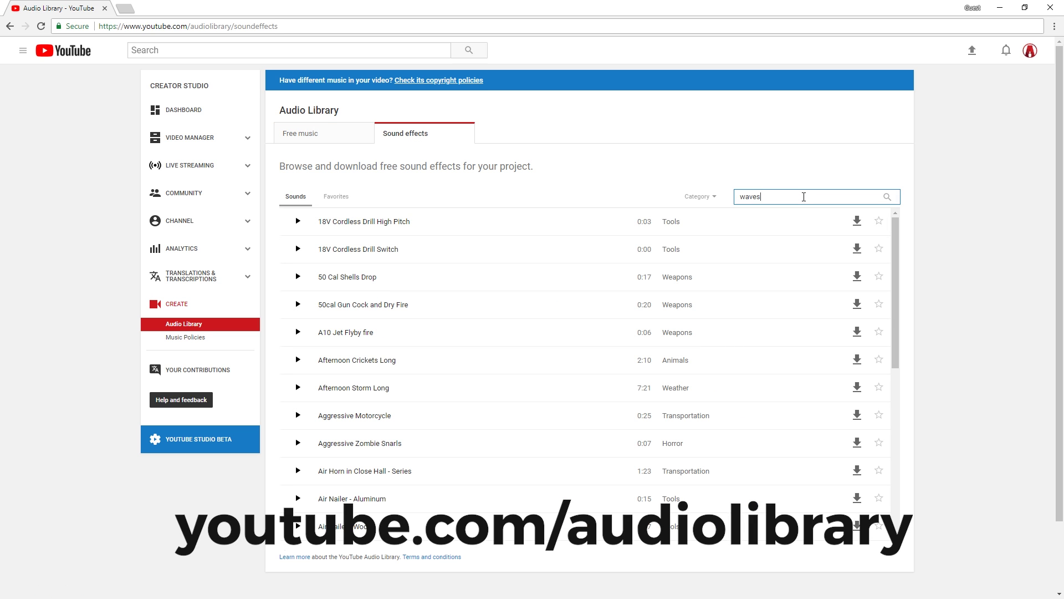
click(298, 362)
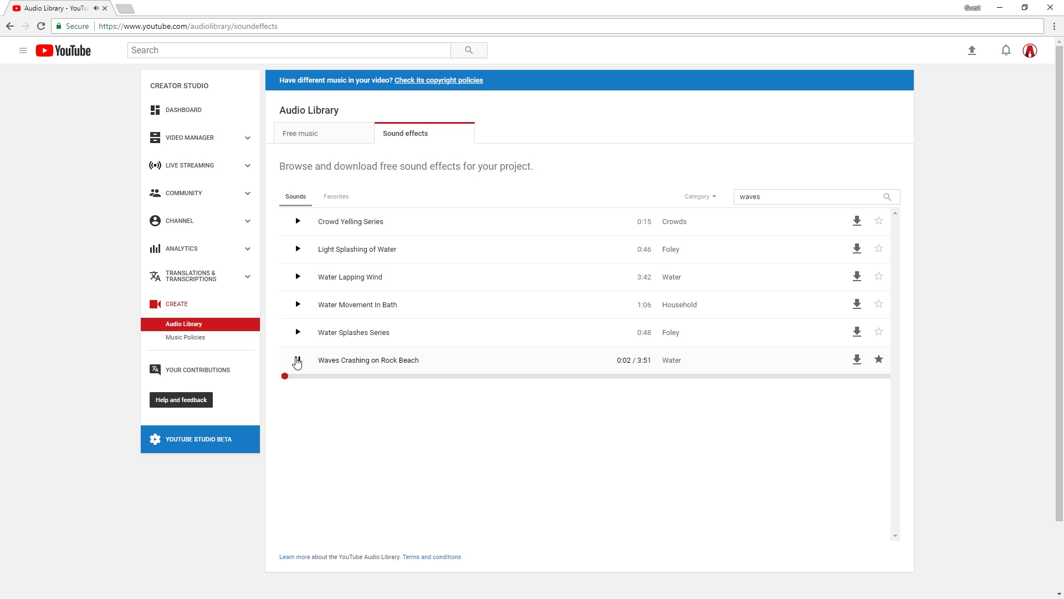
click(298, 362)
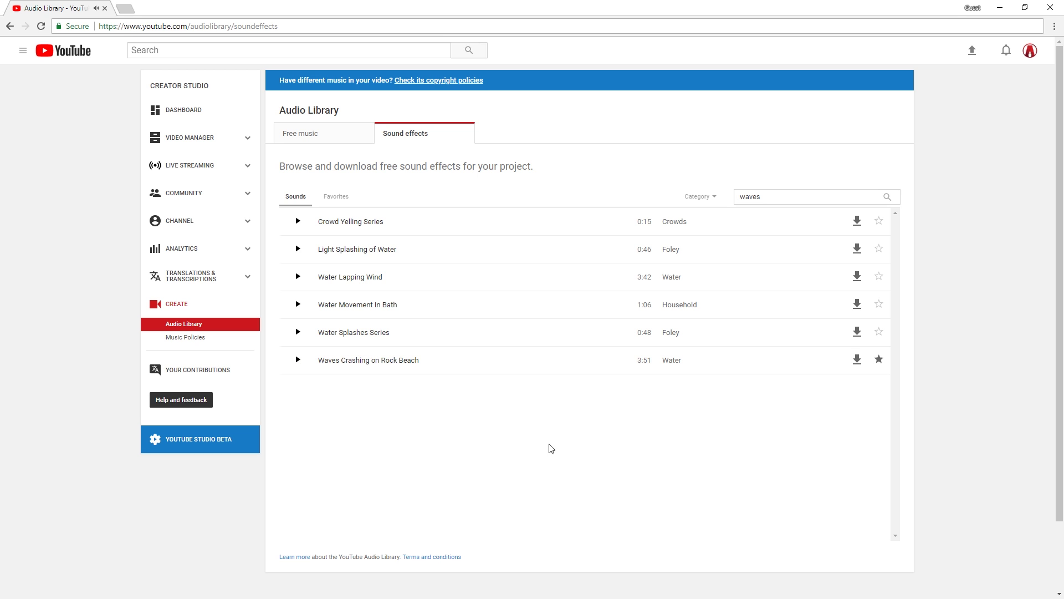
Use the download link of "Waves Crashing on Rock Beach" as the Sound Effects URL, enable autoplay and accept the extension
right_click(860, 365)
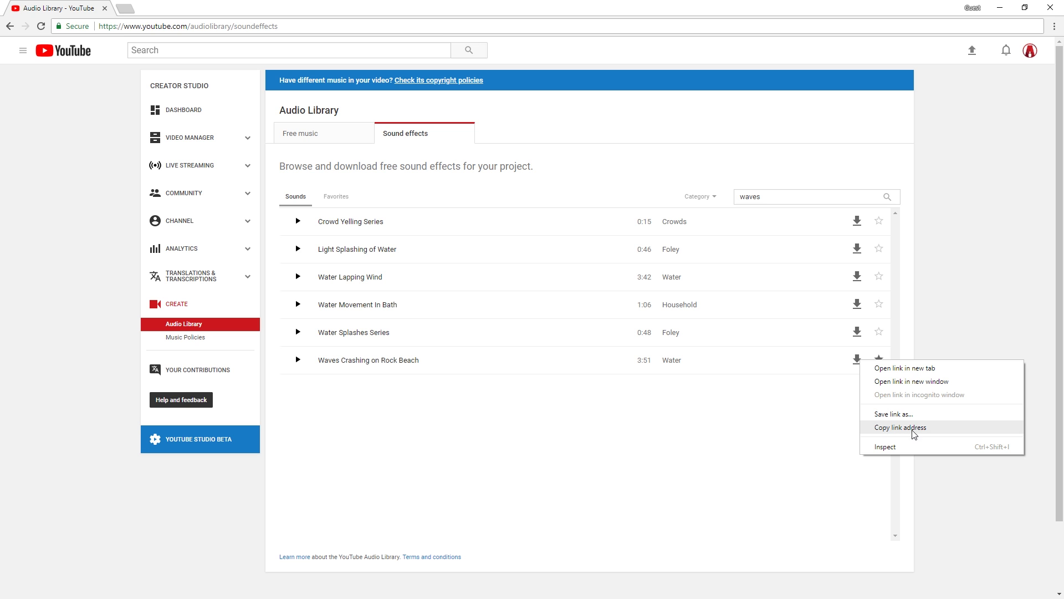
click(891, 427)
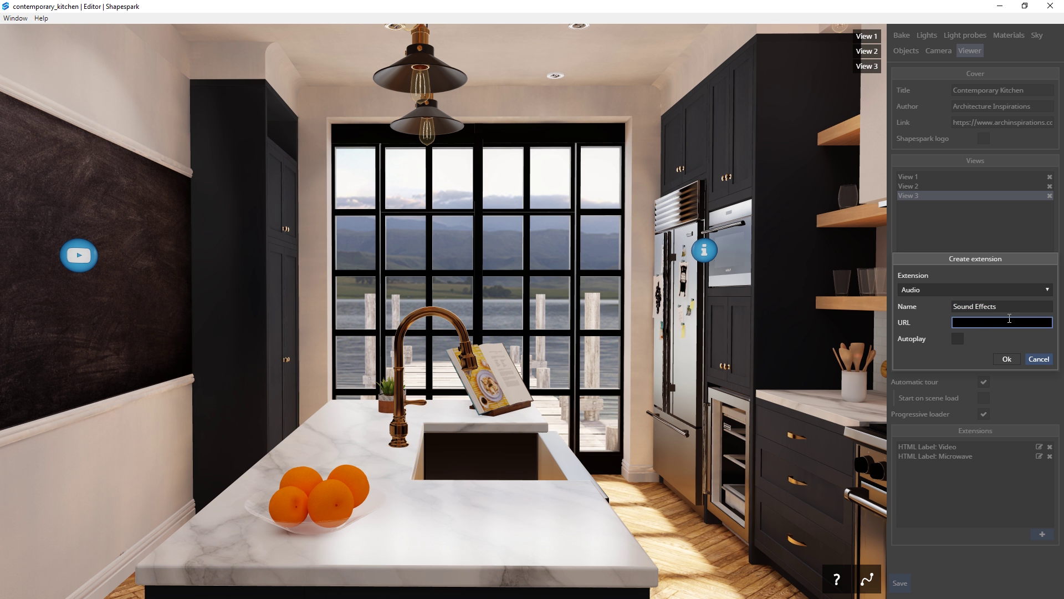
key(ctrl+v)
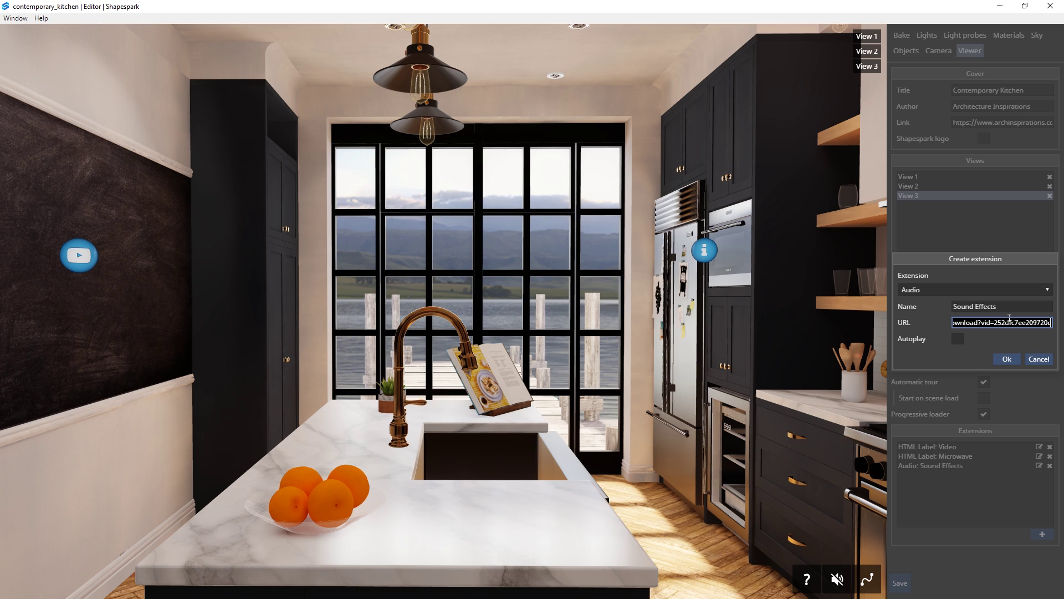
click(958, 339)
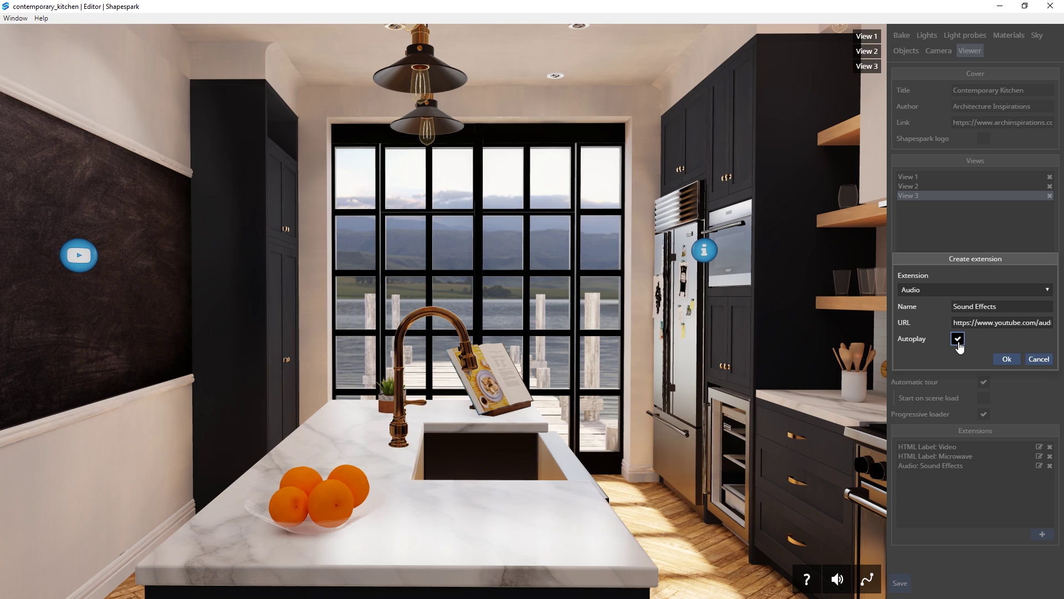
click(1006, 359)
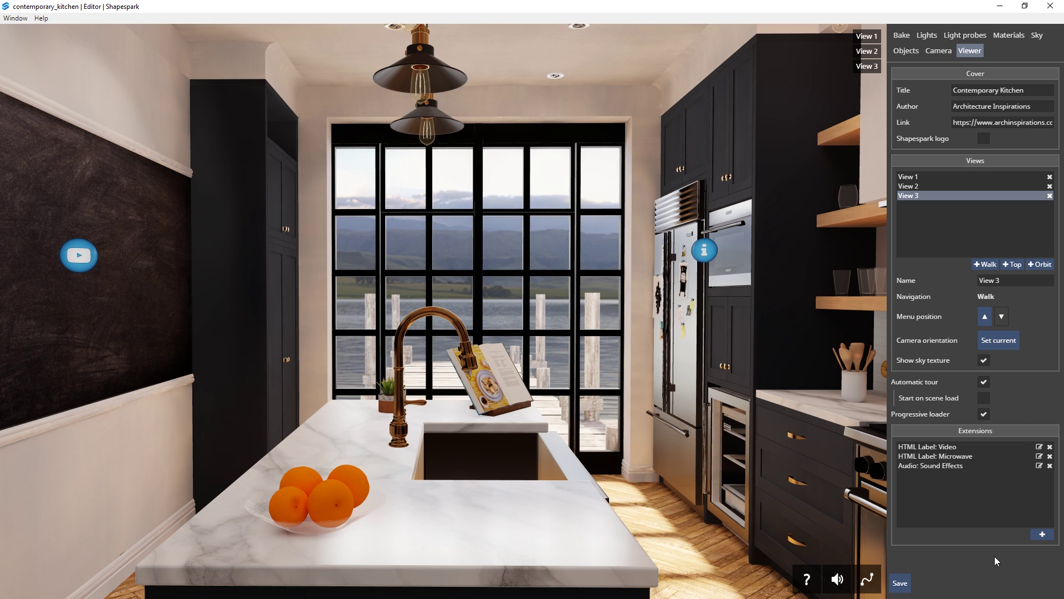
Start another extension of type Audio, name it "Music" and make its URL ready for entry
click(1042, 534)
click(961, 245)
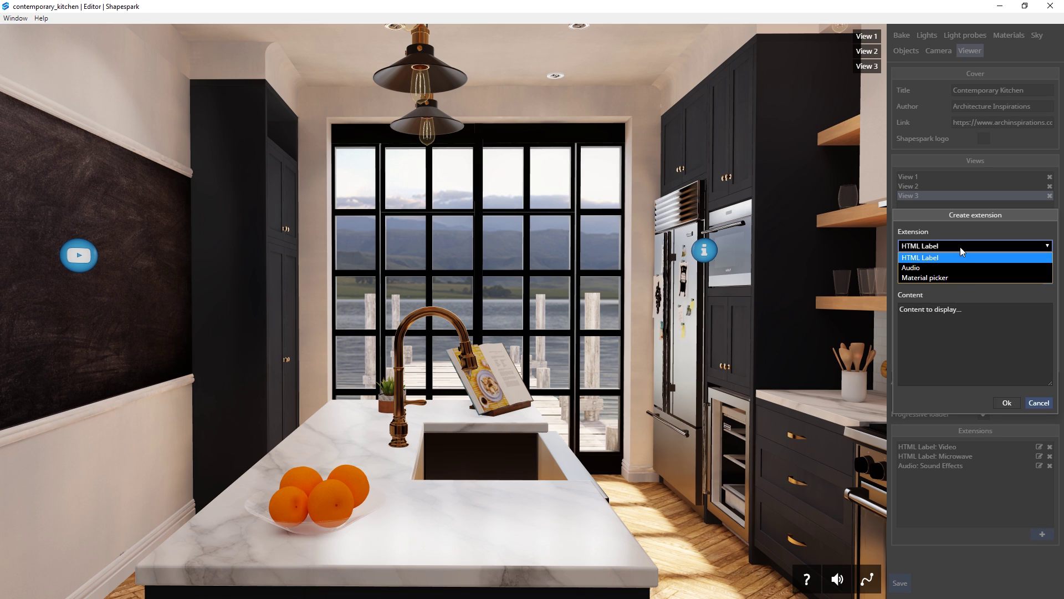
click(942, 268)
click(970, 306)
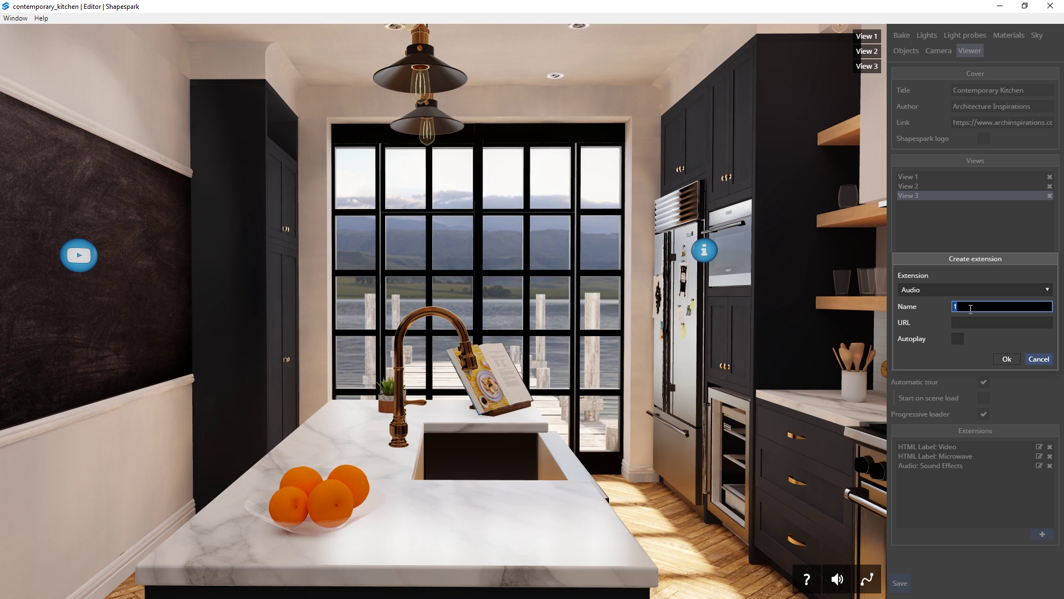
text(Music)
click(978, 322)
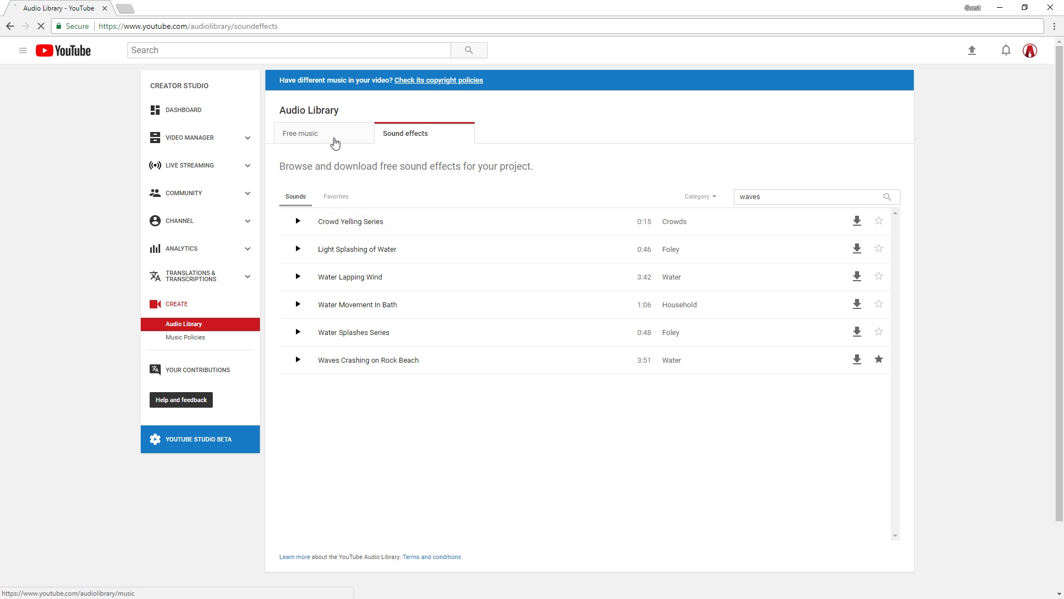
Use the download link of the first favorite track in YouTube's free music as the Music URL, accept the Shapespark extension and mute the sound effects
click(332, 139)
click(335, 197)
right_click(856, 220)
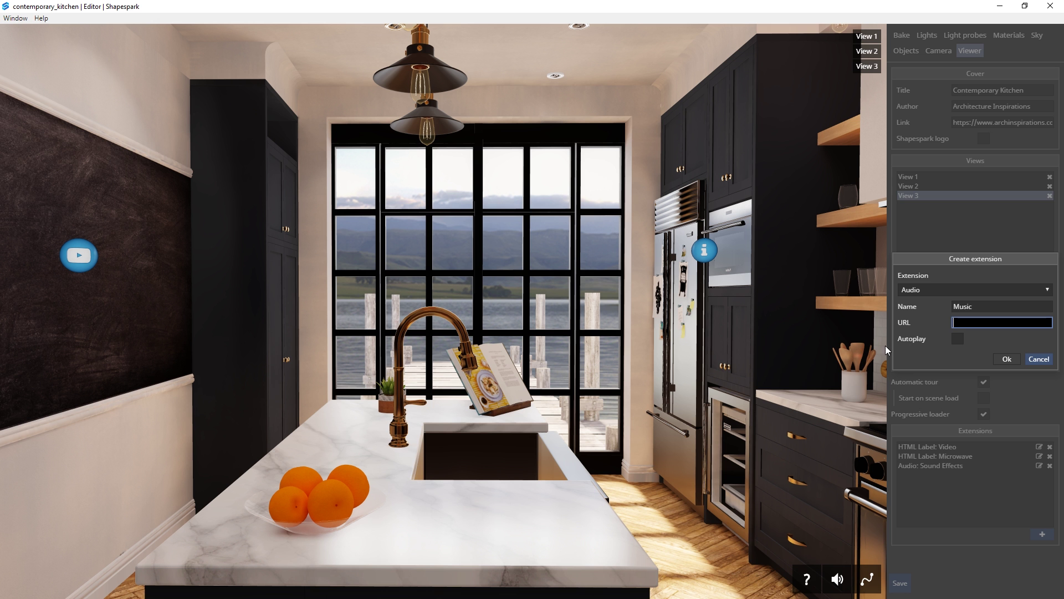
click(1006, 357)
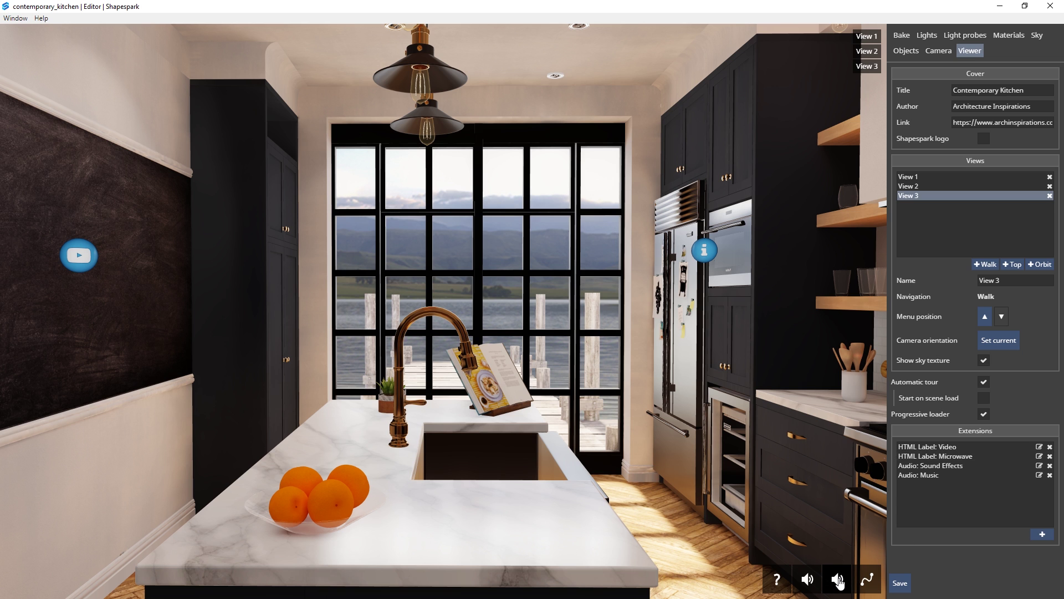
click(810, 584)
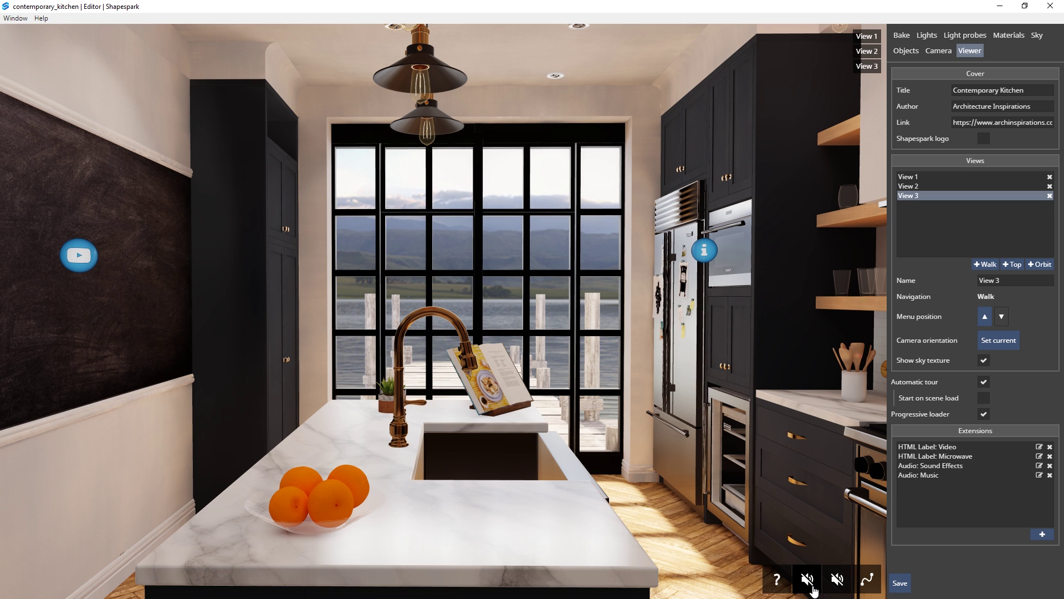
From View 1, start a new extension of type Material picker and name it "Floor"
click(866, 37)
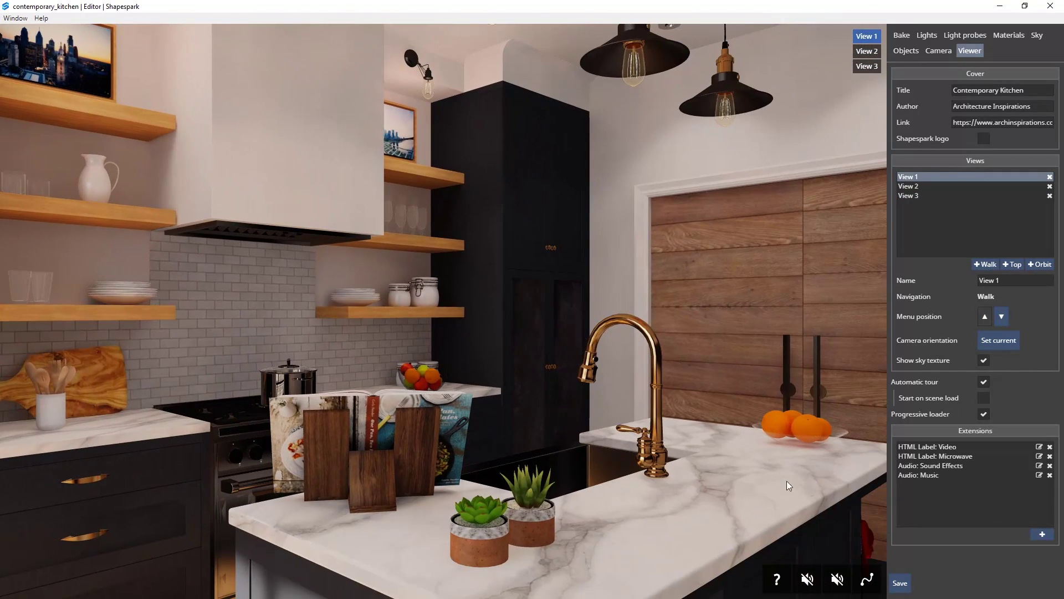
click(1042, 534)
click(953, 245)
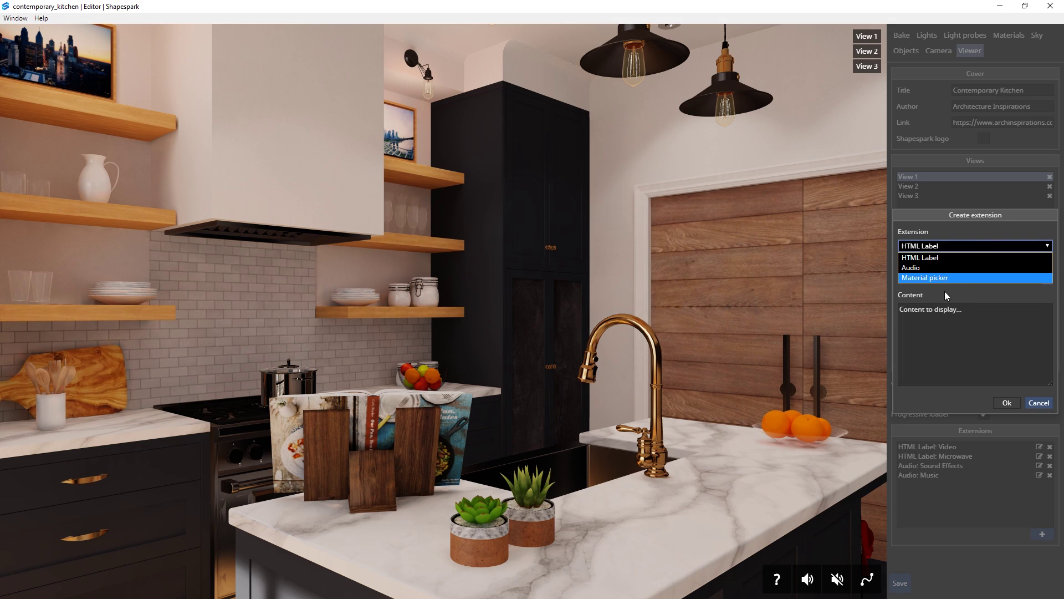
click(942, 278)
click(964, 243)
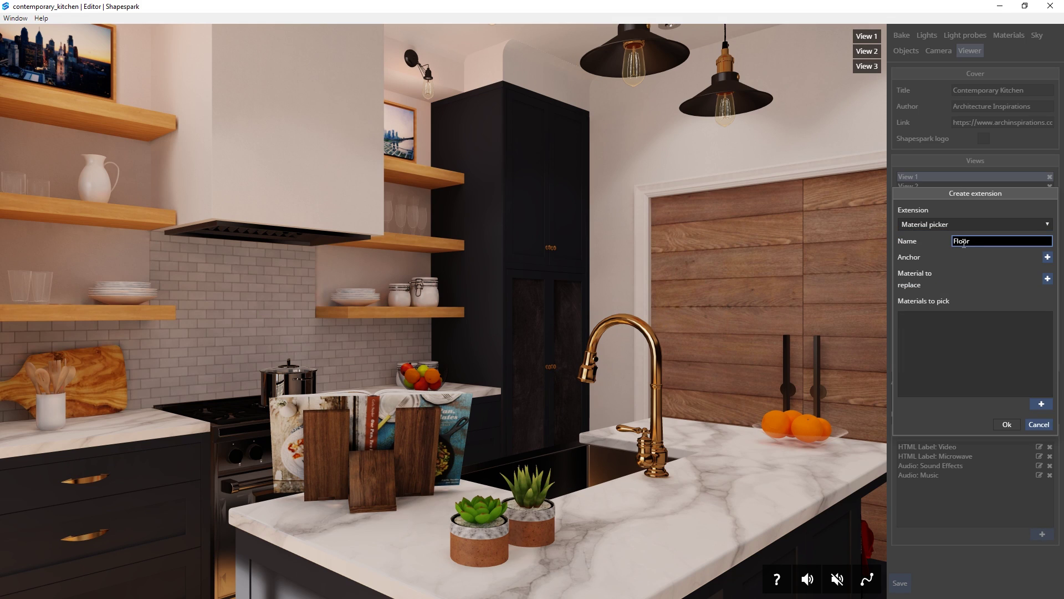
Set the herringbone floor material WoodFlooring037 as the material to replace
click(1048, 279)
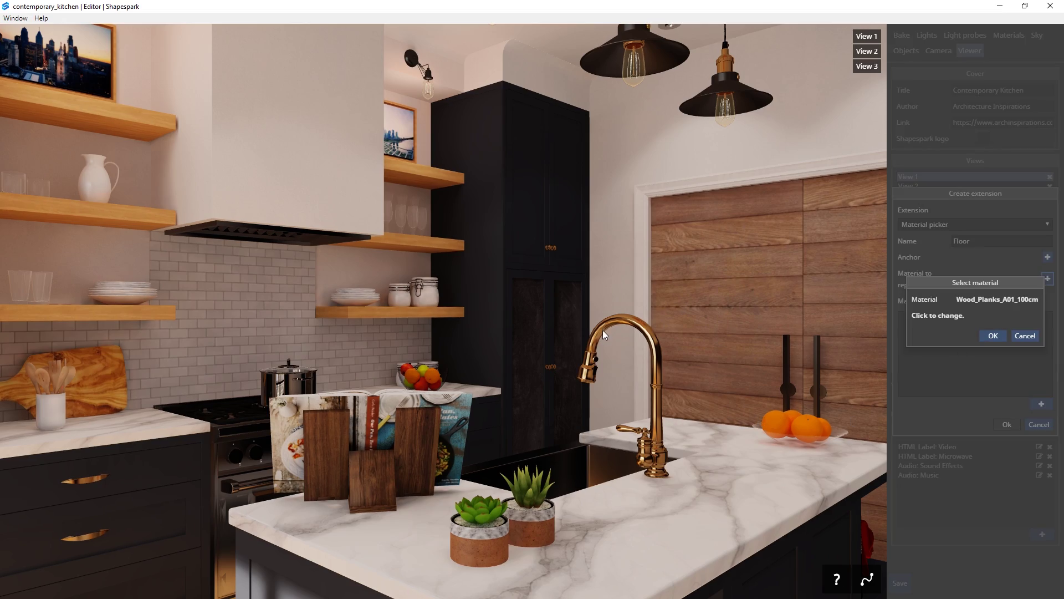
drag(603, 330, 419, 501)
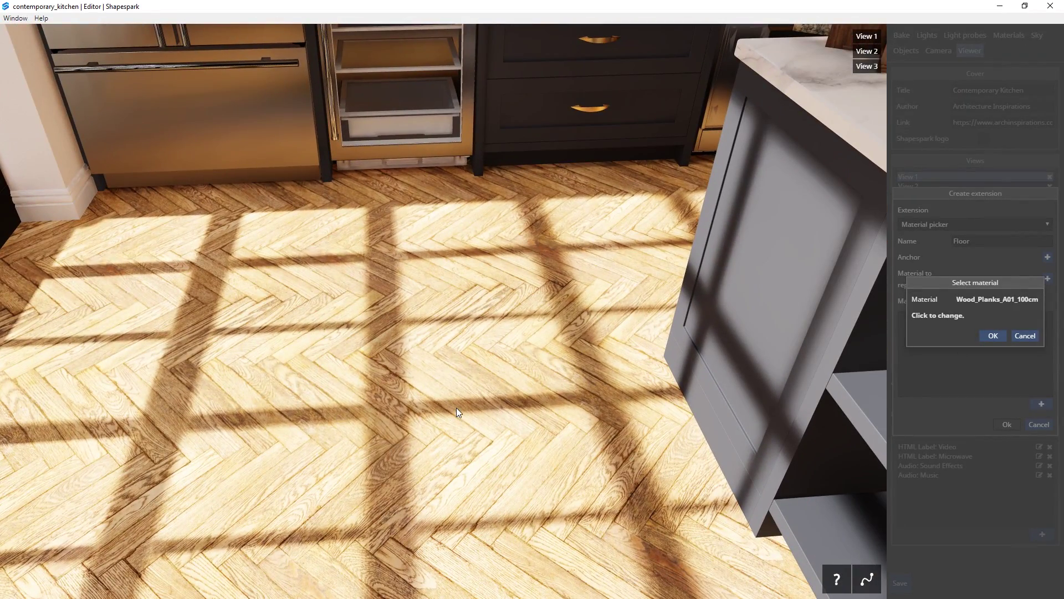
click(457, 408)
click(992, 335)
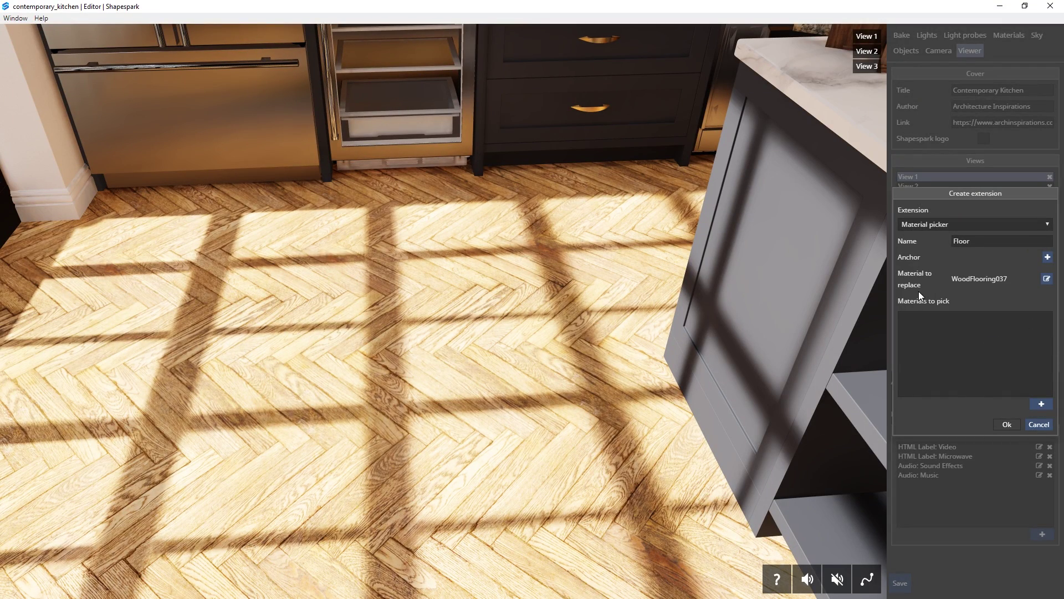
Add the wooden sliding doors' material Wood_Planks_A01_100cm to the materials to pick
click(1040, 404)
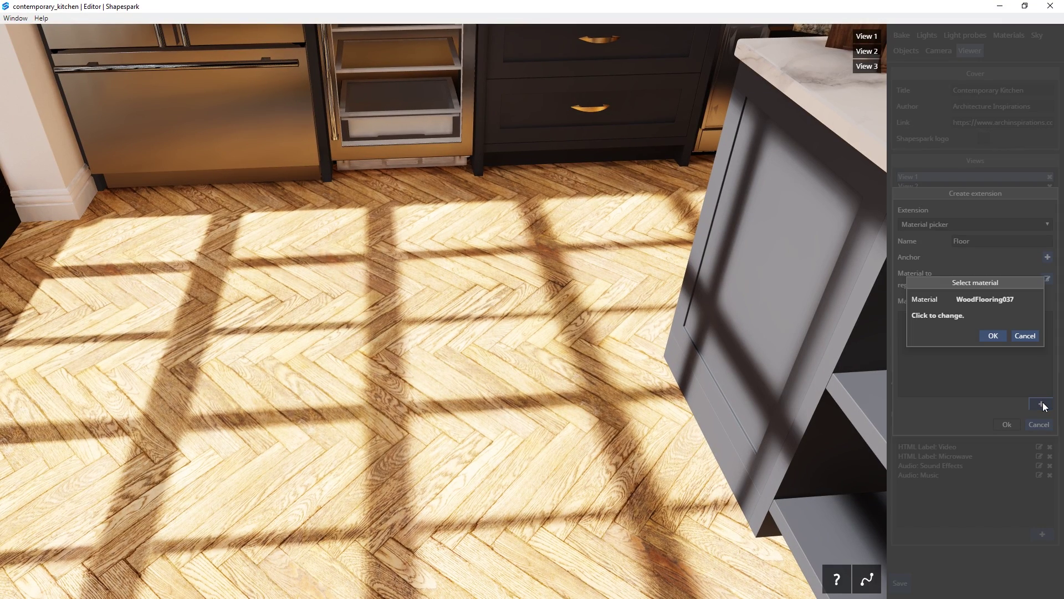
drag(533, 411, 767, 261)
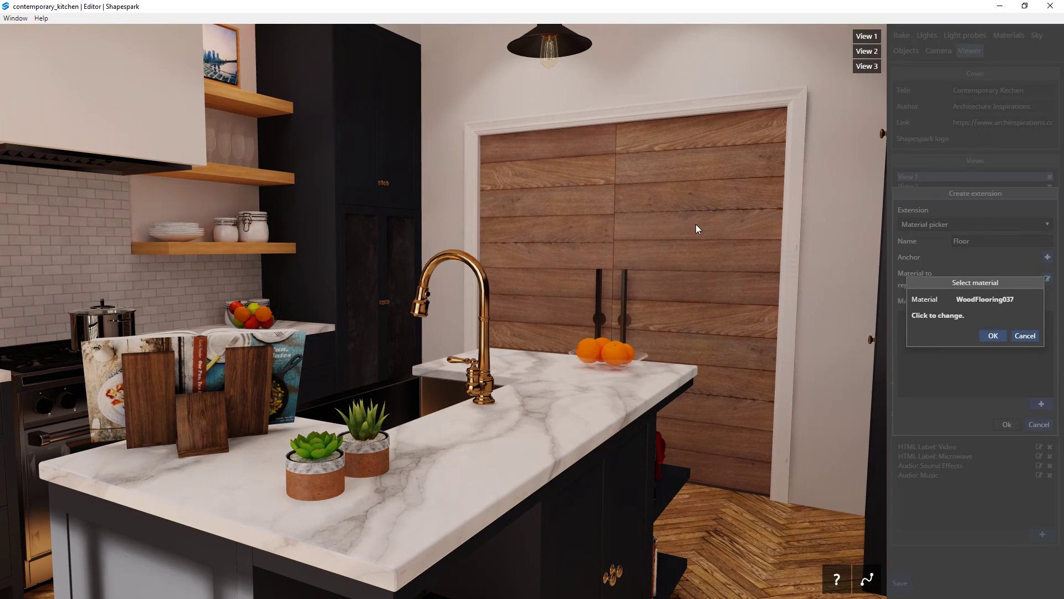
click(683, 207)
click(1000, 335)
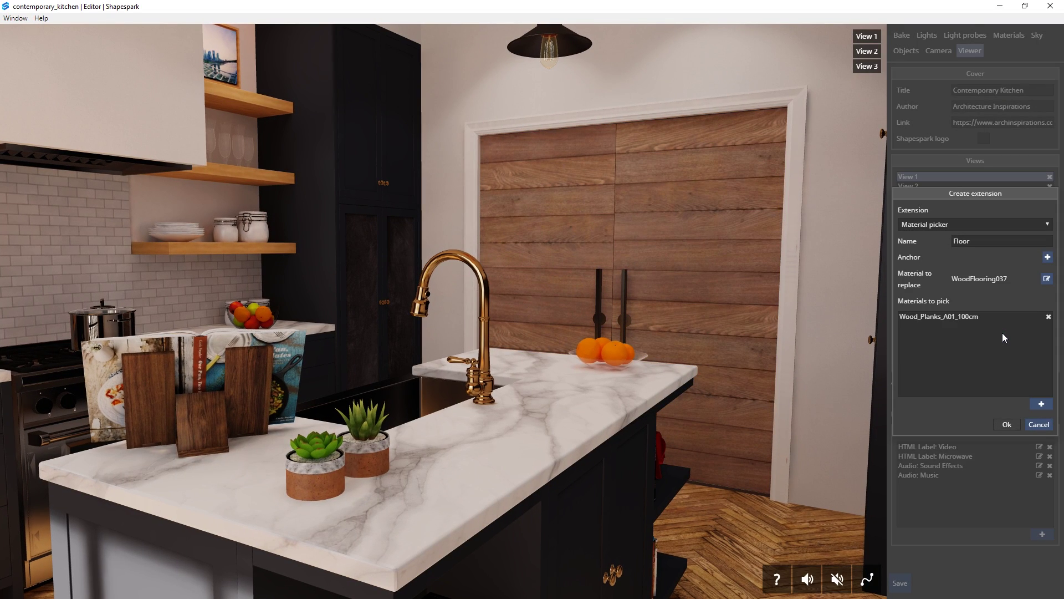
Place an eyedropper icon anchor on the sunlit floor at about X -0.5, Y -1.3, Z 0.1 and accept the Floor extension
click(1047, 257)
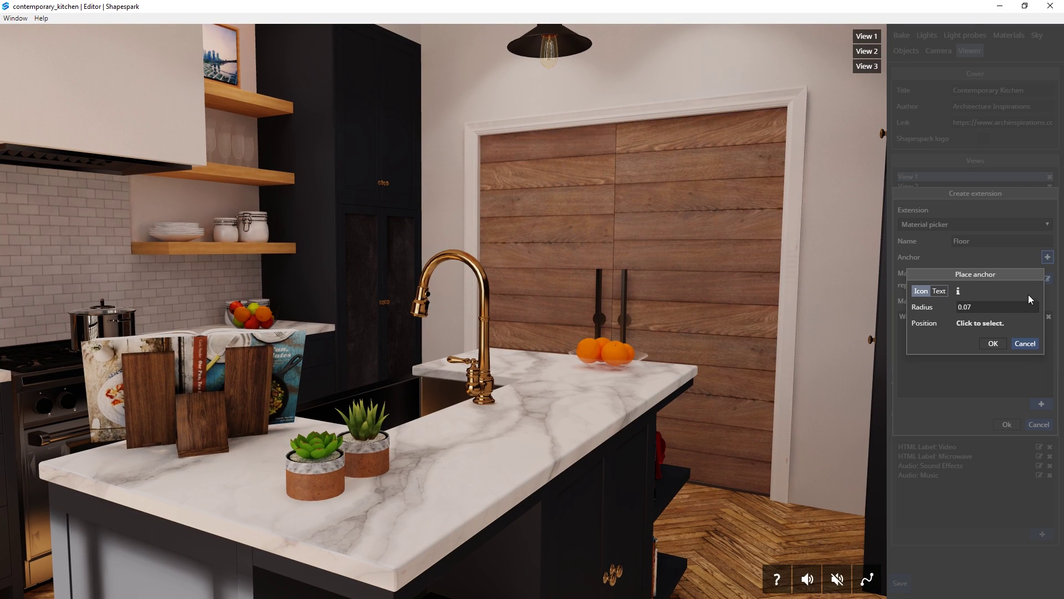
click(958, 292)
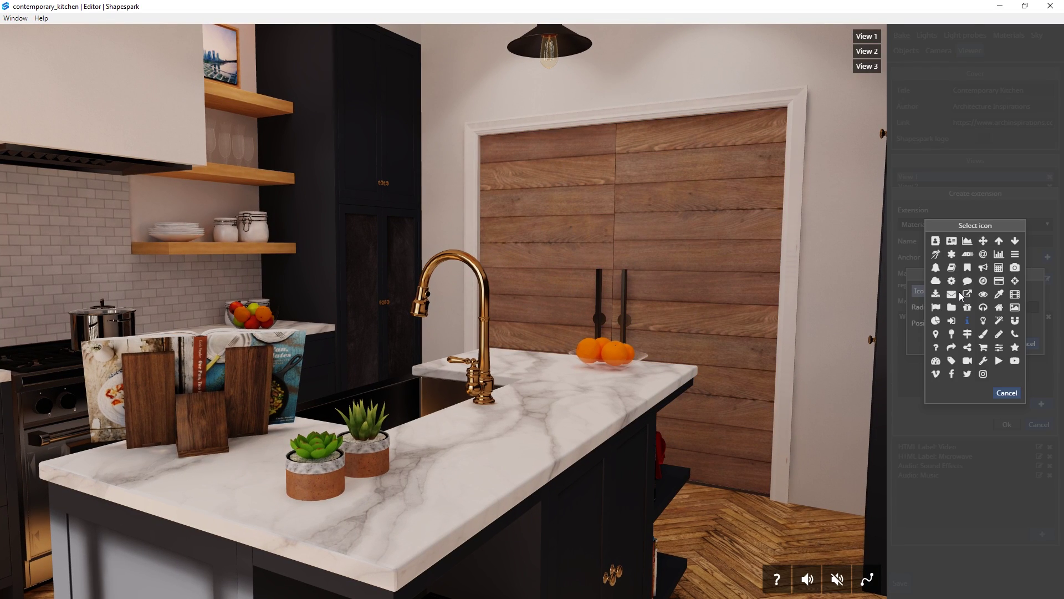
click(999, 293)
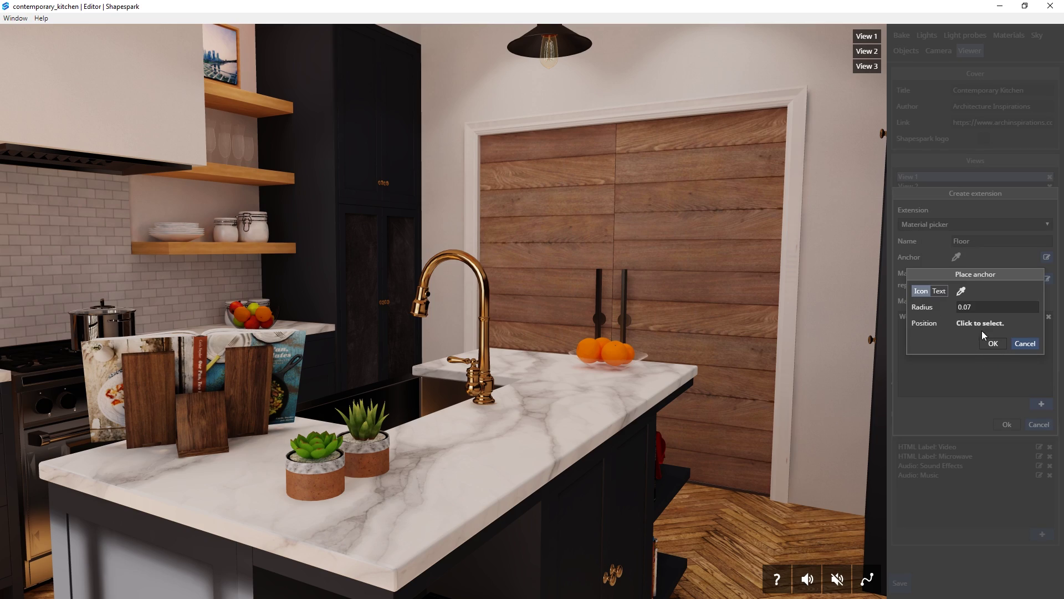
drag(816, 323, 520, 460)
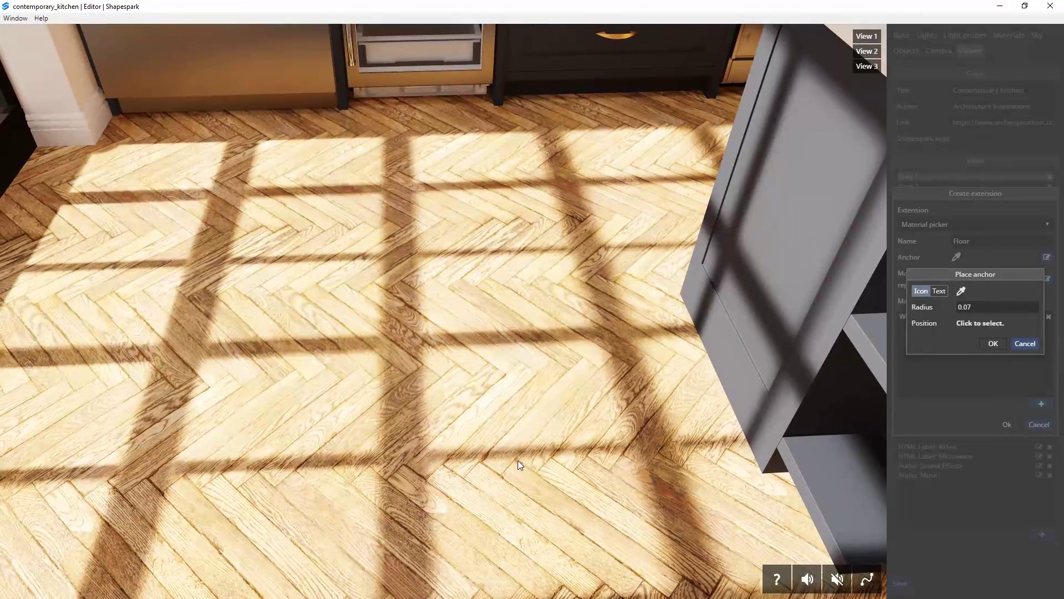
click(433, 306)
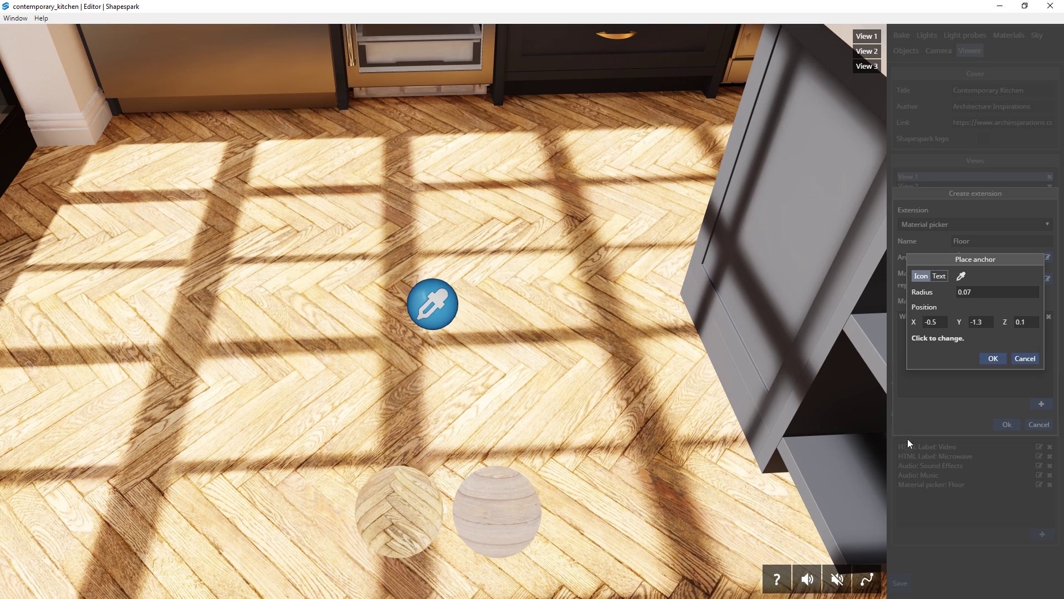
click(990, 359)
click(1004, 424)
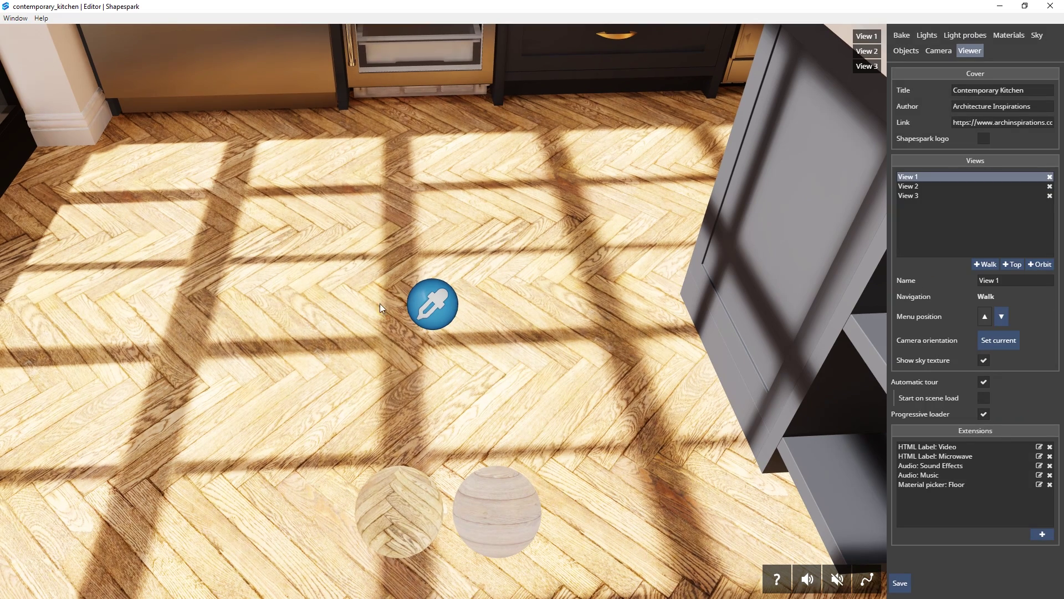
Test the floor's material picker by switching between the plank and herringbone materials, ending on herringbone
click(515, 513)
click(407, 512)
click(477, 513)
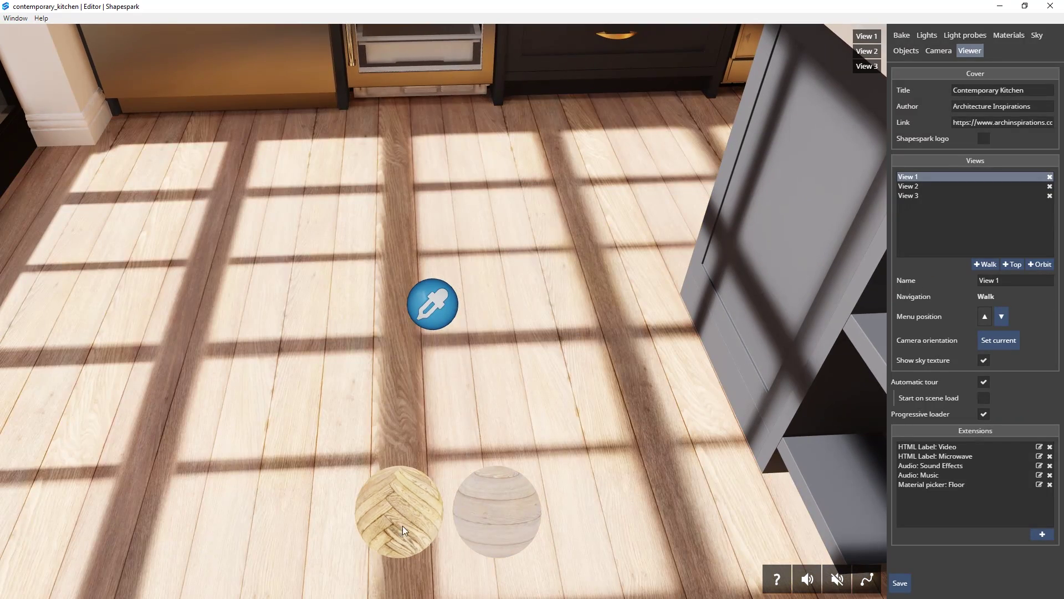
click(398, 517)
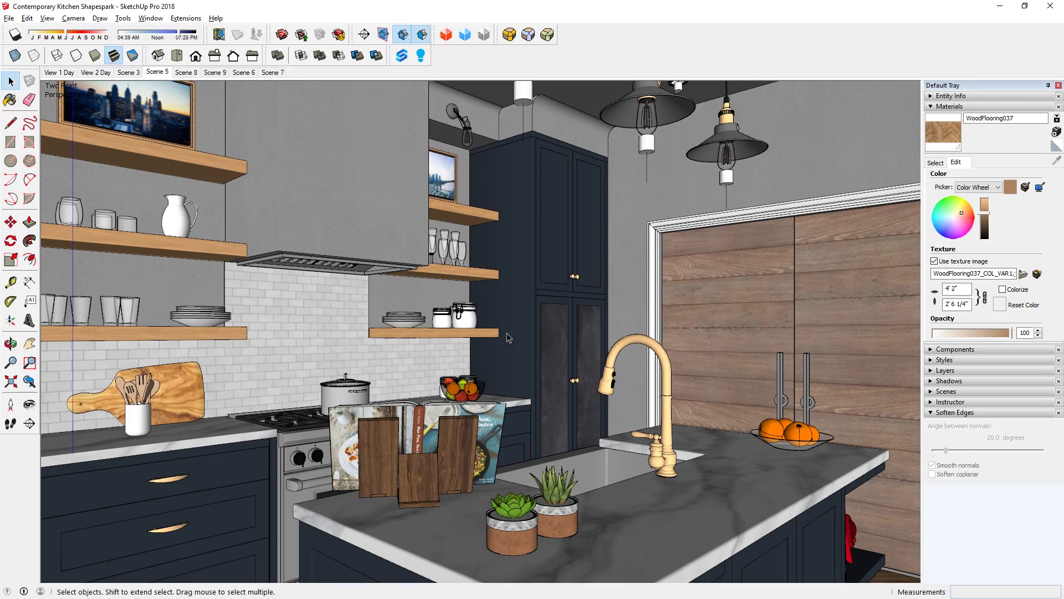
In the SketchUp model, go to Scene 9 and draw a 2' by 2' rectangle in the empty area beside the wooden deck
click(214, 74)
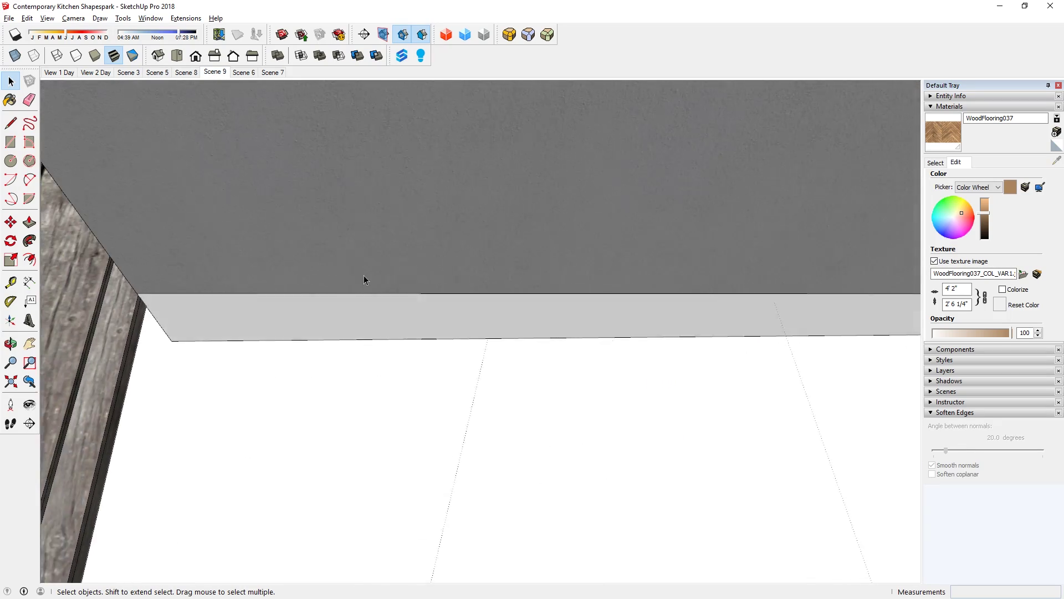
key(r)
click(269, 288)
text(2',2')
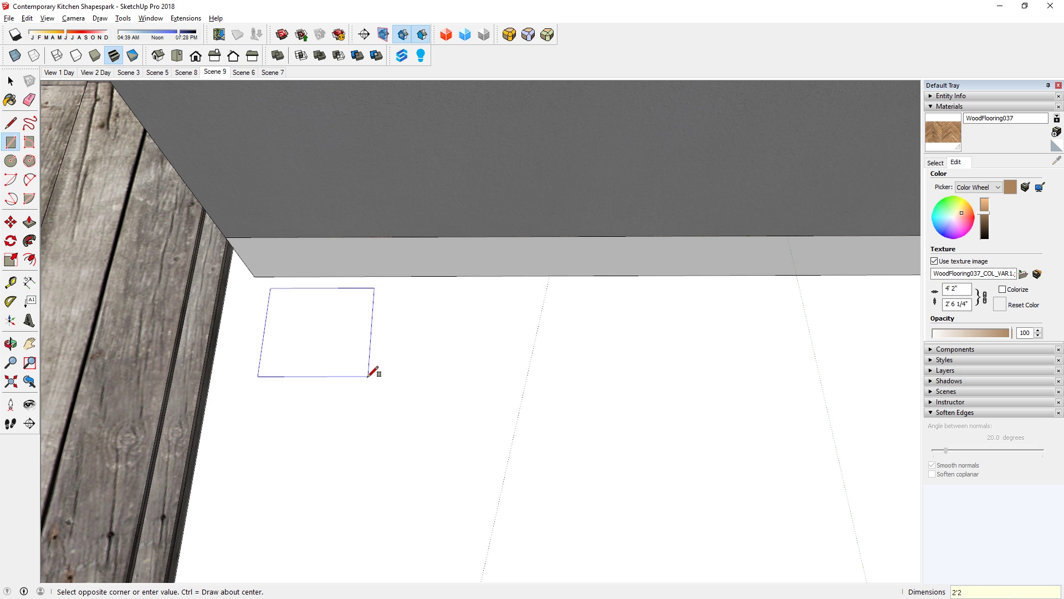
key(Return)
key(space)
right_click(368, 377)
click(403, 363)
Create a material named "Cabinet 2" for the new square and darken its color to light grey
click(1057, 146)
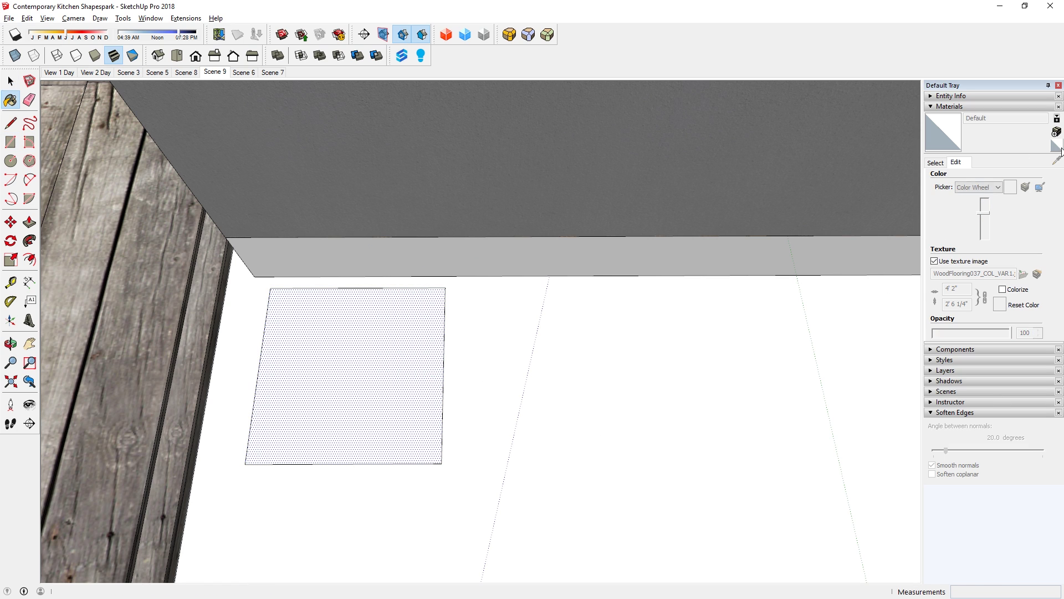
click(1056, 132)
text(Cabinet 2)
click(510, 423)
key(space)
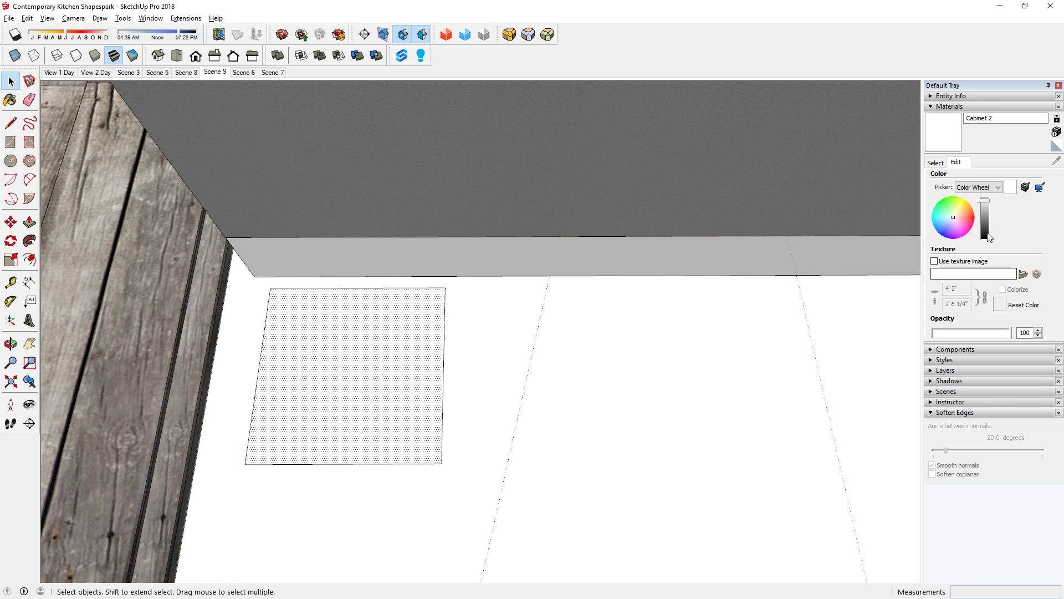
drag(984, 199, 985, 213)
Copy the grey square 3' to the side, parallel to the wall
double_click(402, 397)
key(m)
key(ctrl)
click(245, 464)
text(3')
key(Return)
key(space)
Create a material named "Concrete floor" with the texture image Concrete06_COL_VAR1.jpg and apply it to the copied square
key(b)
click(1056, 131)
text(Wo)
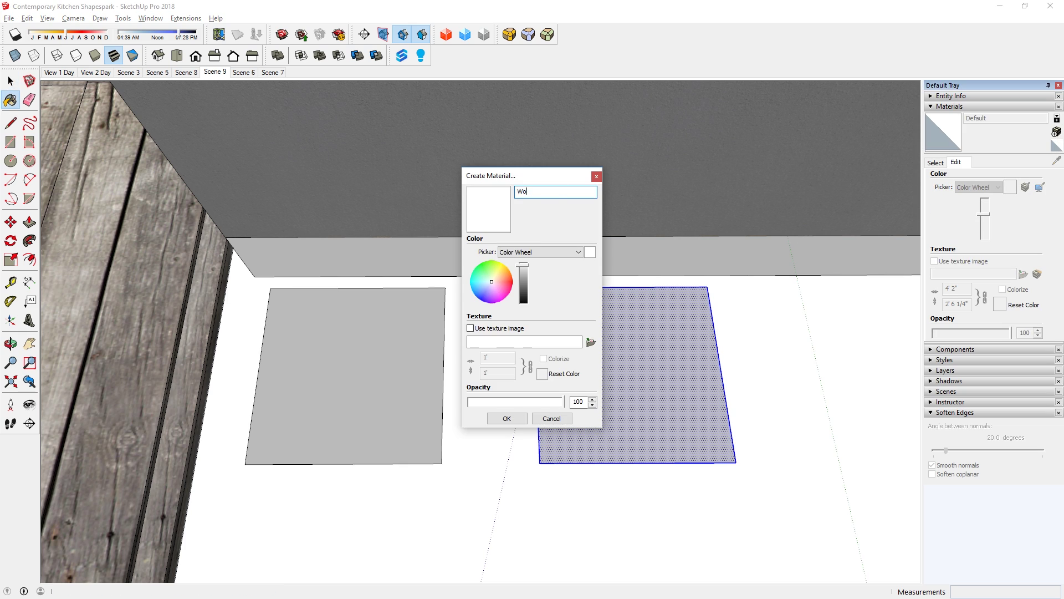
text(r)
click(471, 329)
click(506, 418)
click(650, 347)
key(space)
click(810, 417)
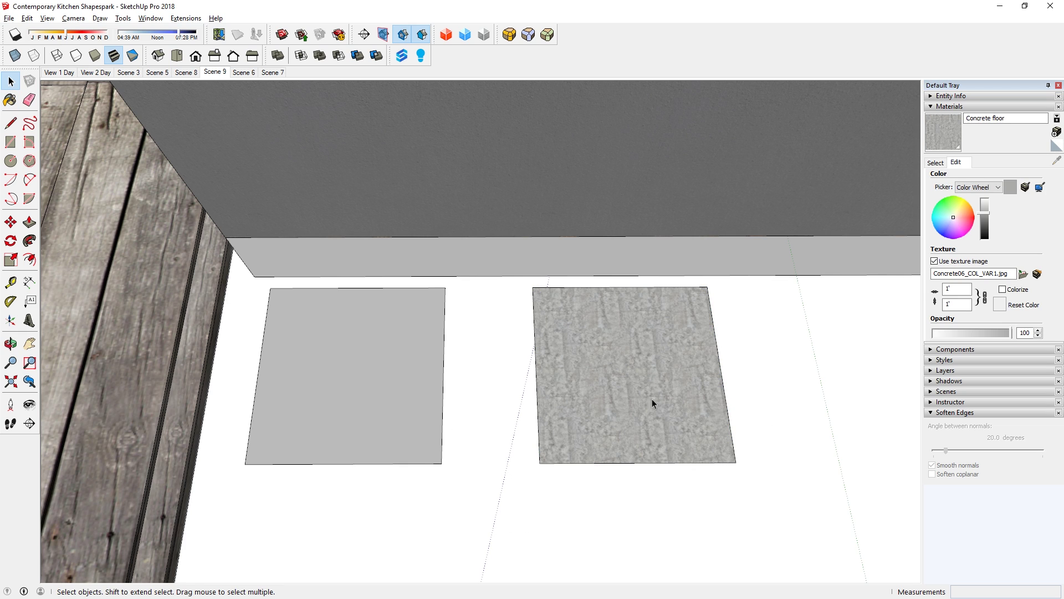
Set the Concrete floor texture size to 5' by 5'
double_click(949, 289)
text(5)
key(Return)
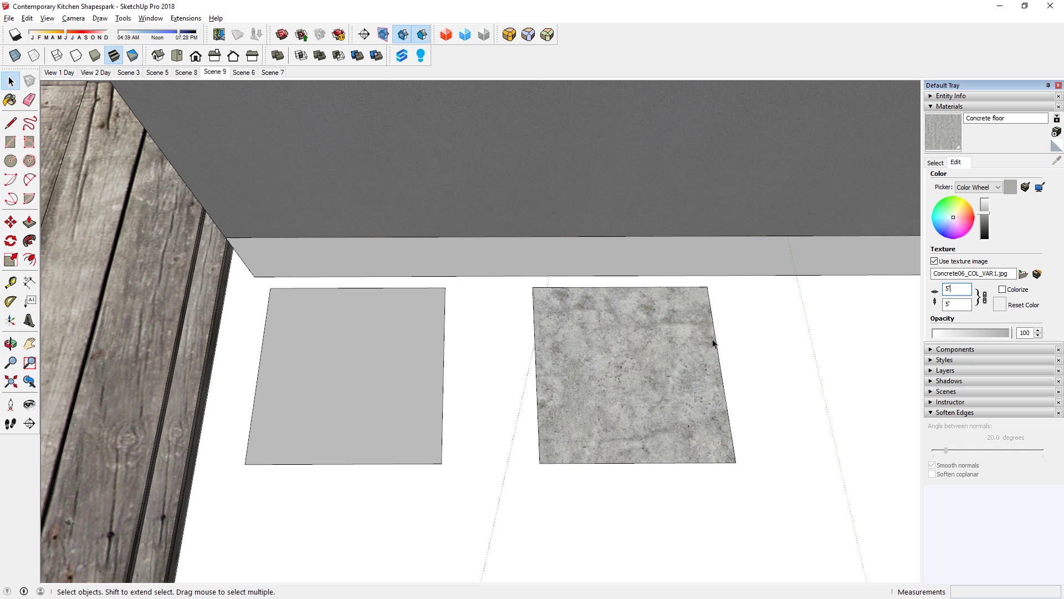
click(714, 344)
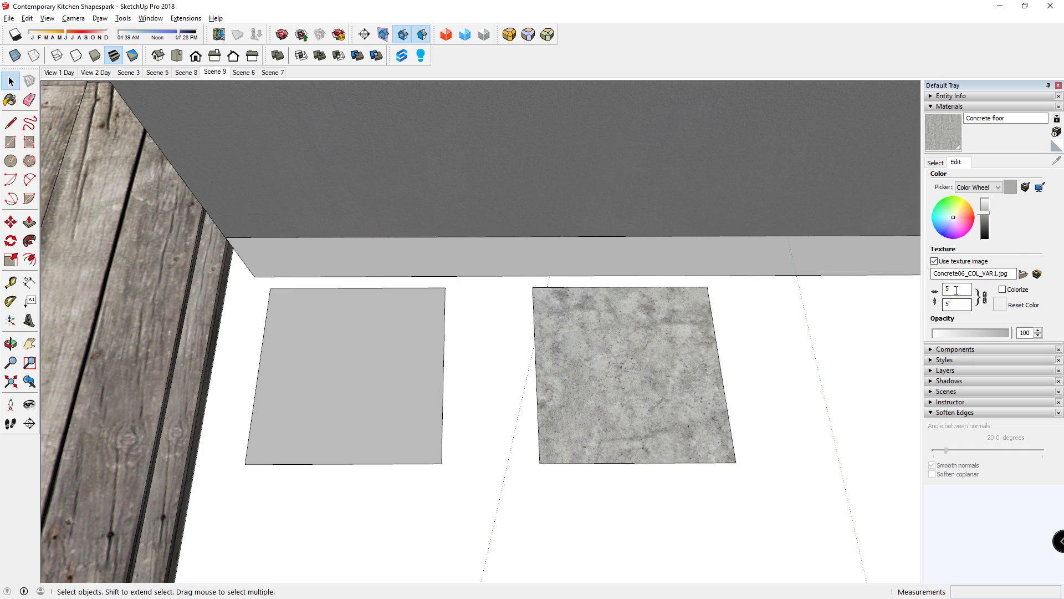
Add a linear dimension along the edge of the concrete square nearest the wall
click(30, 282)
click(532, 287)
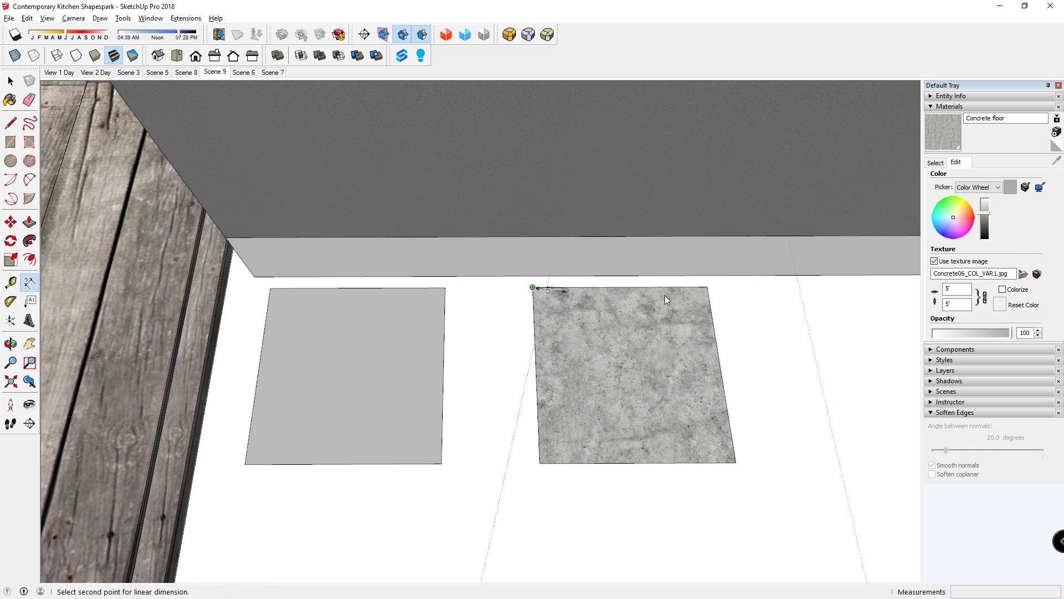
click(708, 286)
middle_drag(730, 292, 667, 286)
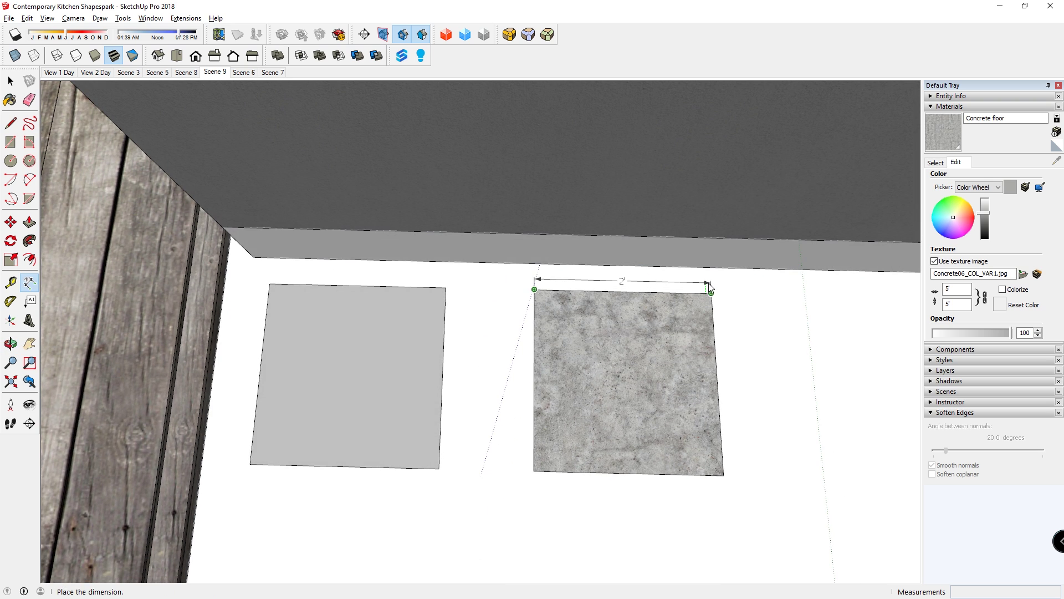
click(664, 287)
Widen the concrete square by moving its side edge 4' away from the grey square
key(space)
click(715, 334)
key(m)
click(723, 475)
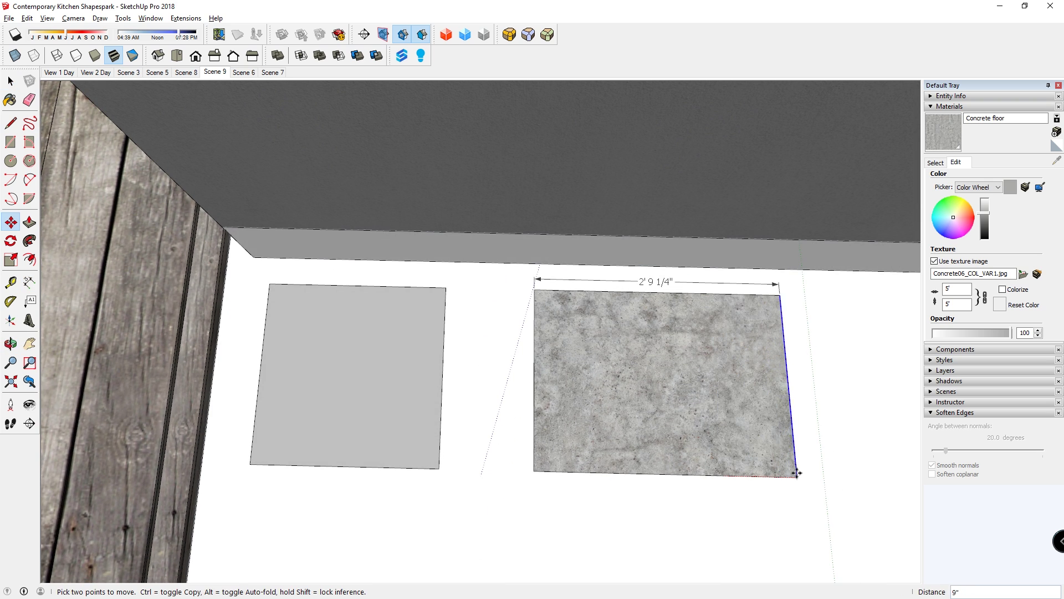
text(4')
key(Return)
key(space)
Lengthen the concrete face by moving its edge opposite the wall 4' outward
shift+middle_drag(746, 438, 498, 355)
click(615, 395)
key(m)
click(616, 396)
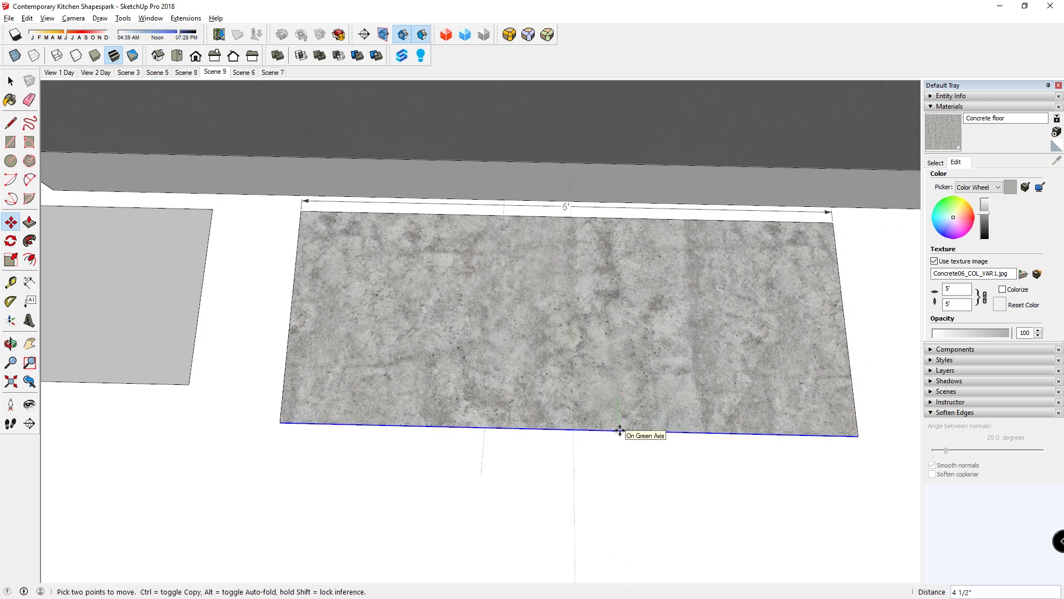
text(4')
key(Return)
key(space)
scroll(617, 432, down, 3)
shift+middle_drag(617, 433, 625, 295)
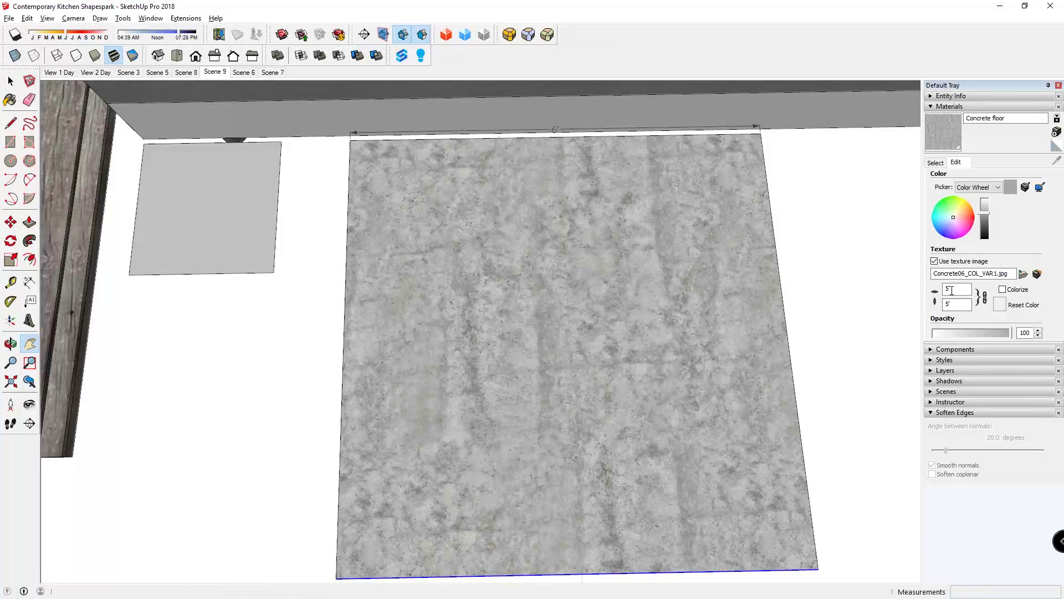
Return to Scene 5 and export to Shapespark, updating the existing scene contemporary_kitchen with the sun included
click(157, 72)
click(402, 55)
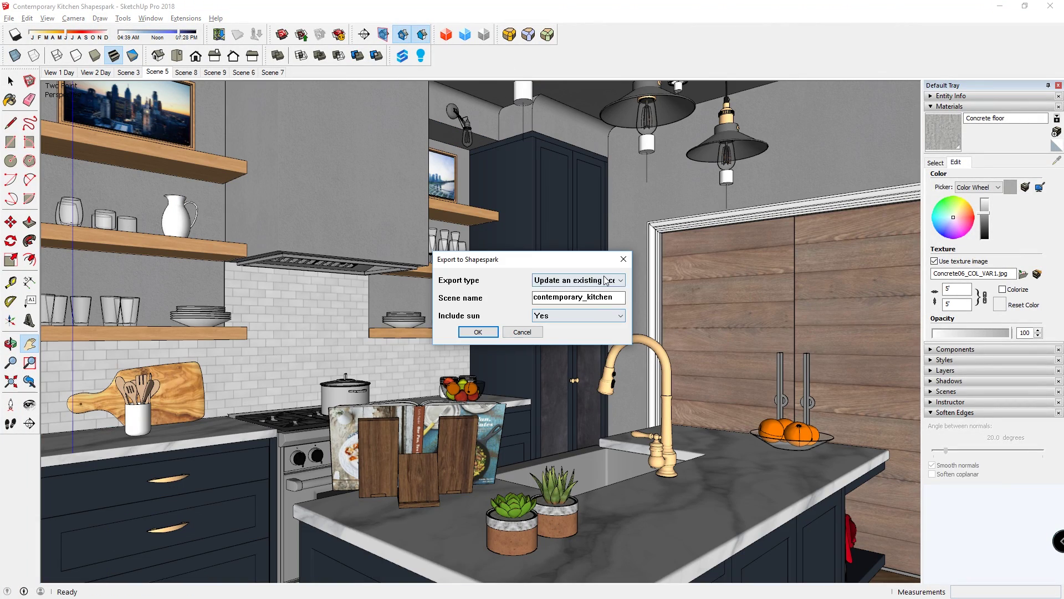
click(622, 300)
click(481, 331)
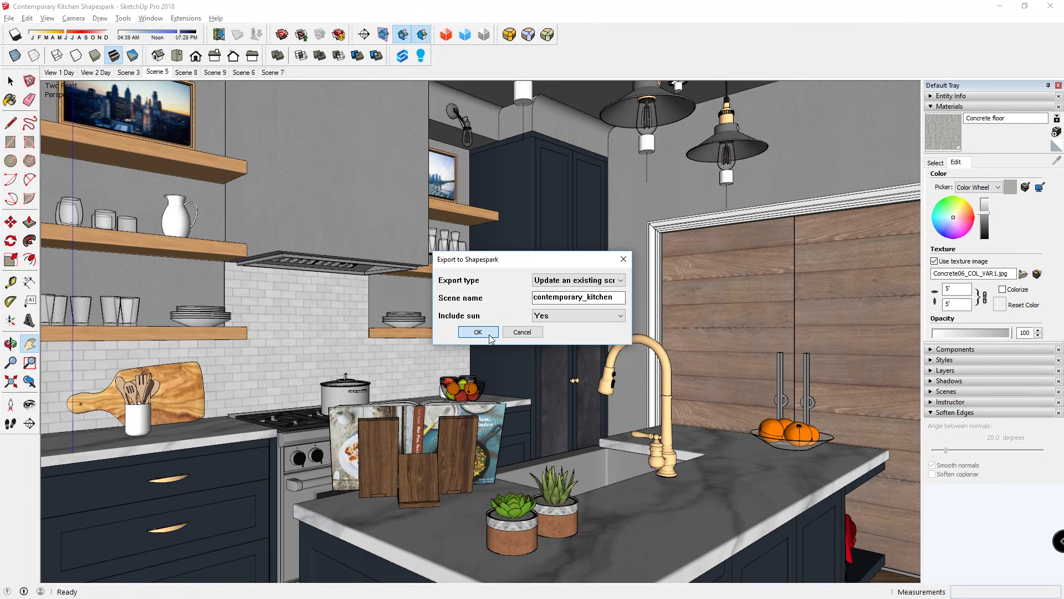
Finish the export, switch to the Shapespark editor, reload the contemporary_kitchen scene and dismiss the basic lighting notice
click(551, 327)
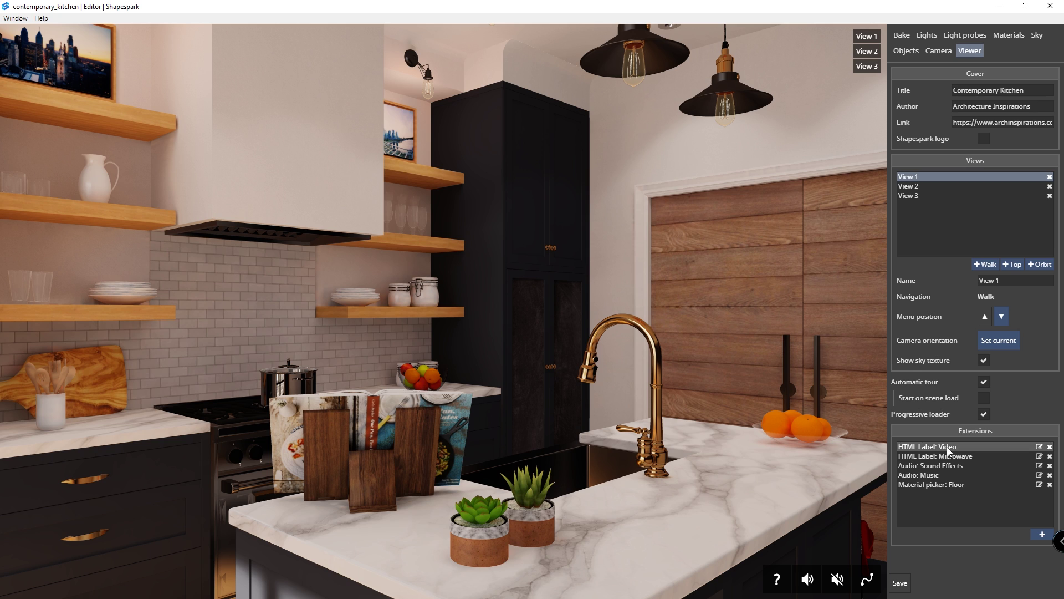
click(18, 21)
click(41, 31)
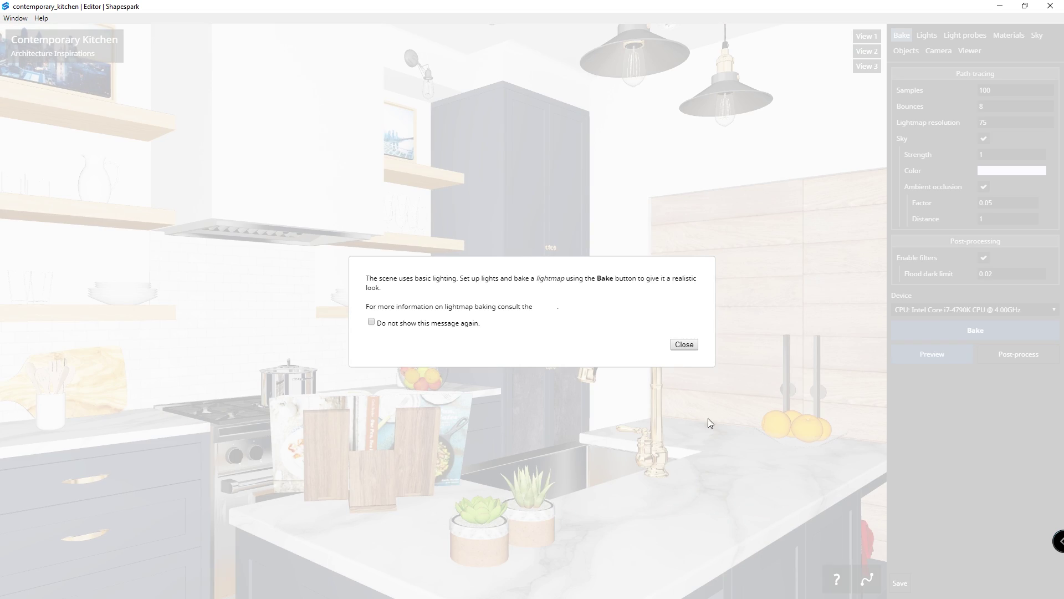
click(690, 345)
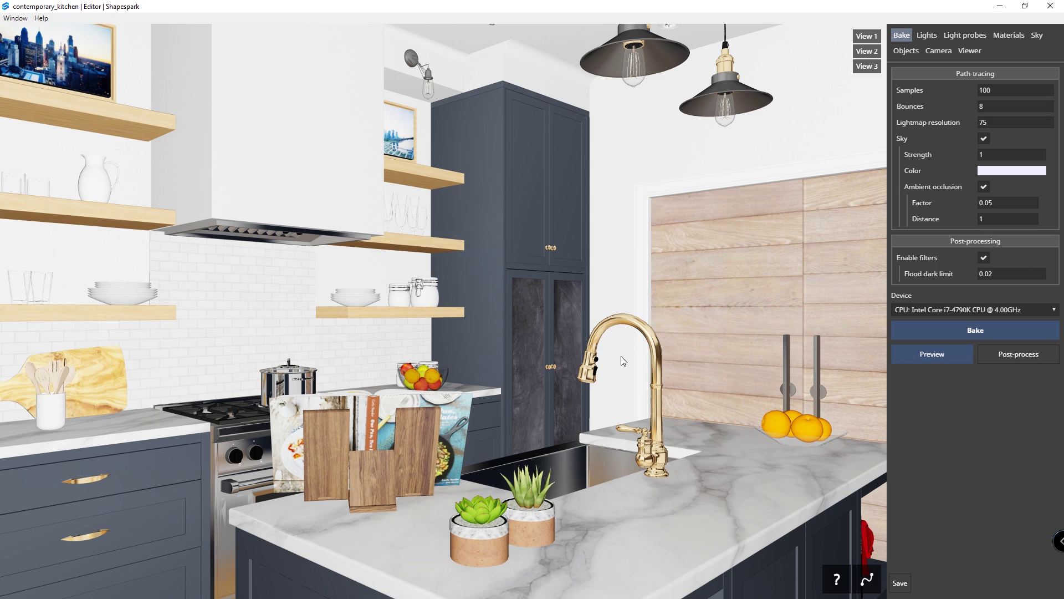
Check the imported concrete sample outside the kitchen, return to View 1 and bake the scene's lightmap
drag(620, 356, 631, 574)
scroll(720, 470, up, 10)
drag(489, 385, 470, 308)
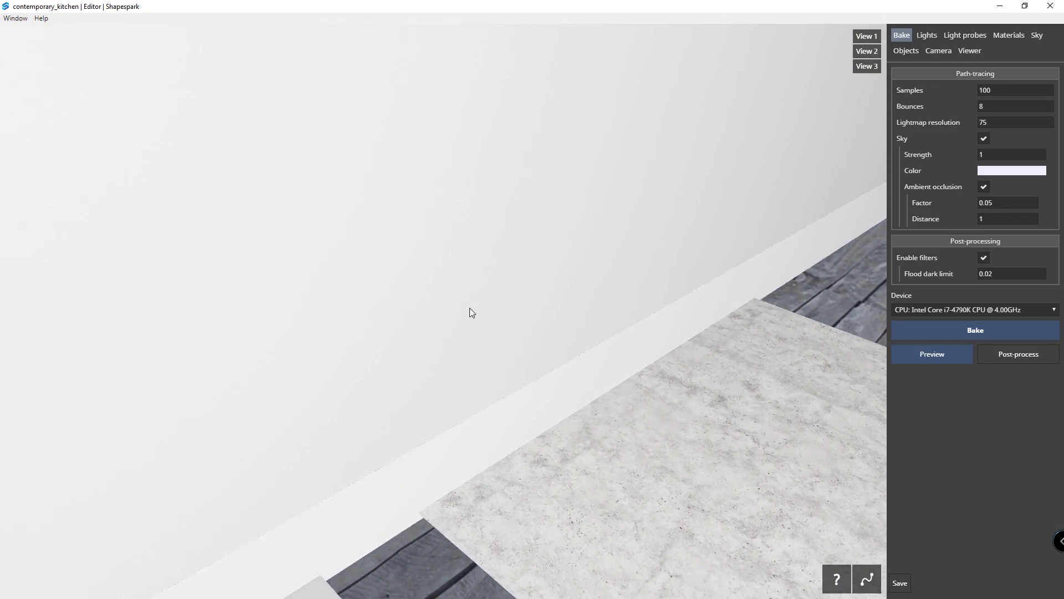
key(1)
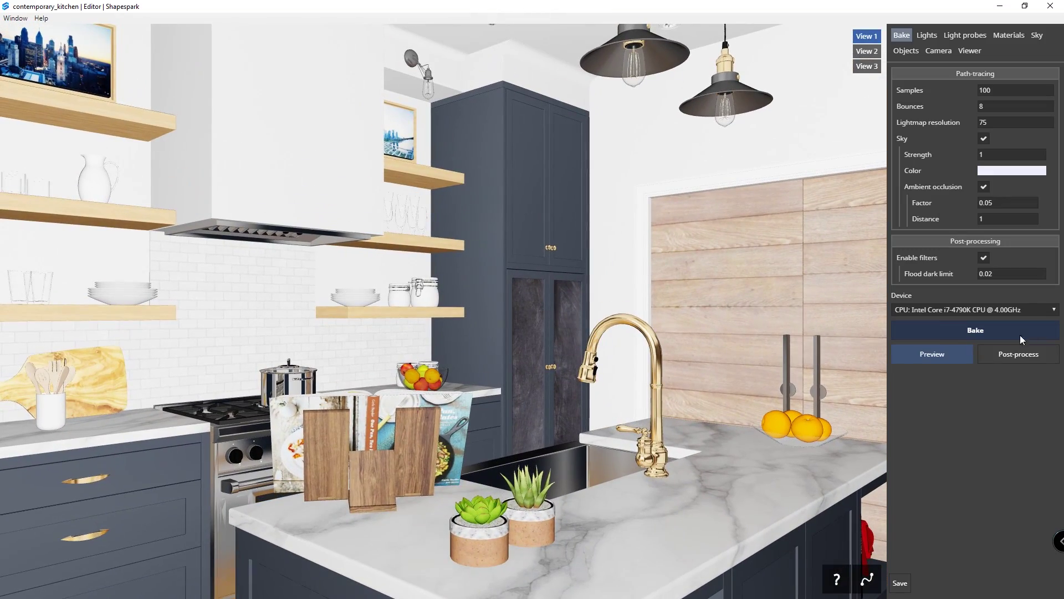
click(969, 330)
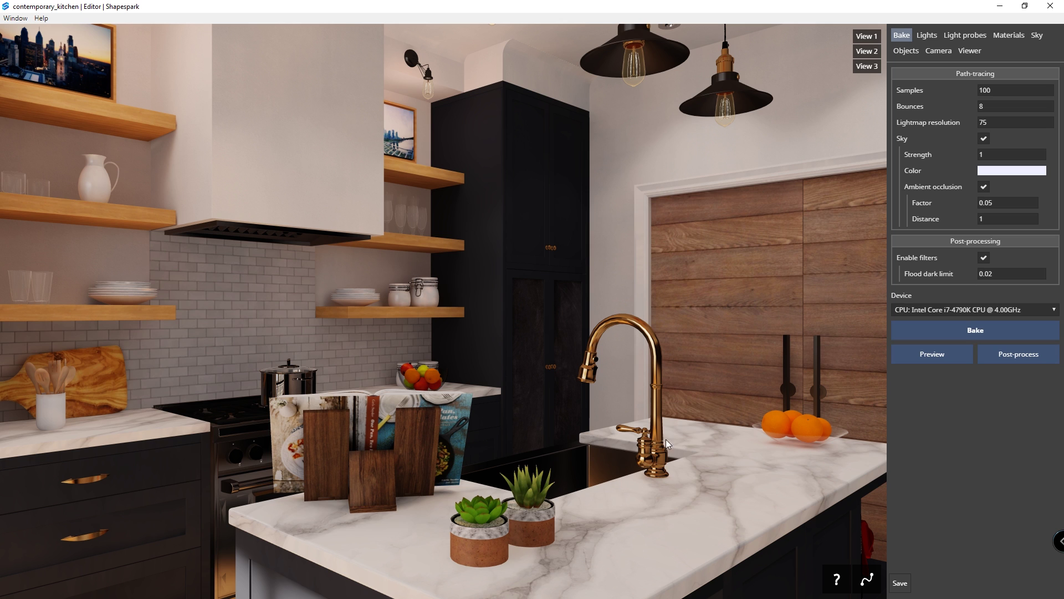
Add the concrete material from the large sample outside the kitchen to the Floor material picker's choices
click(969, 50)
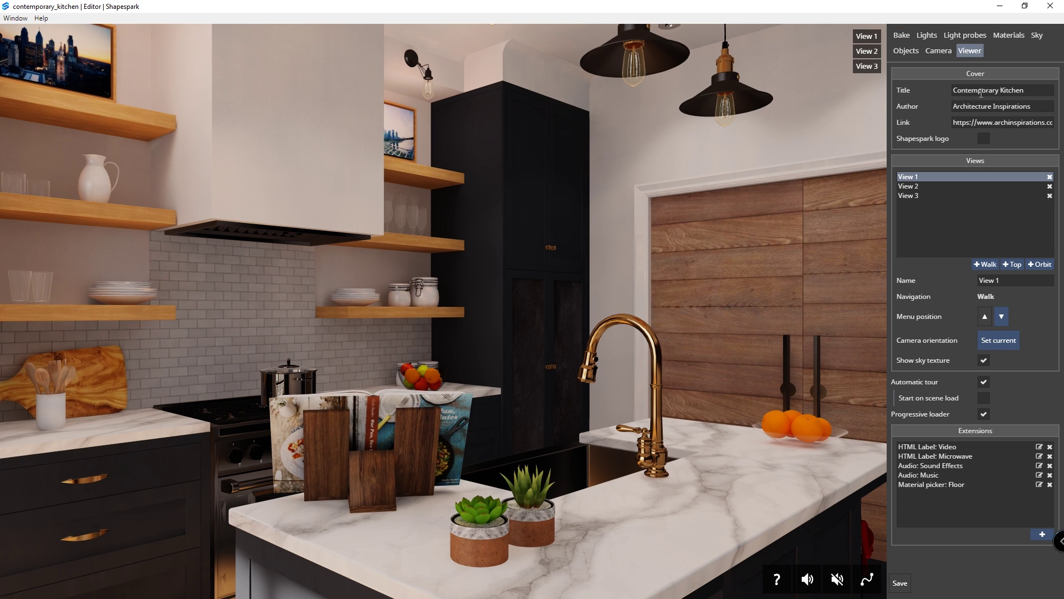
click(1038, 484)
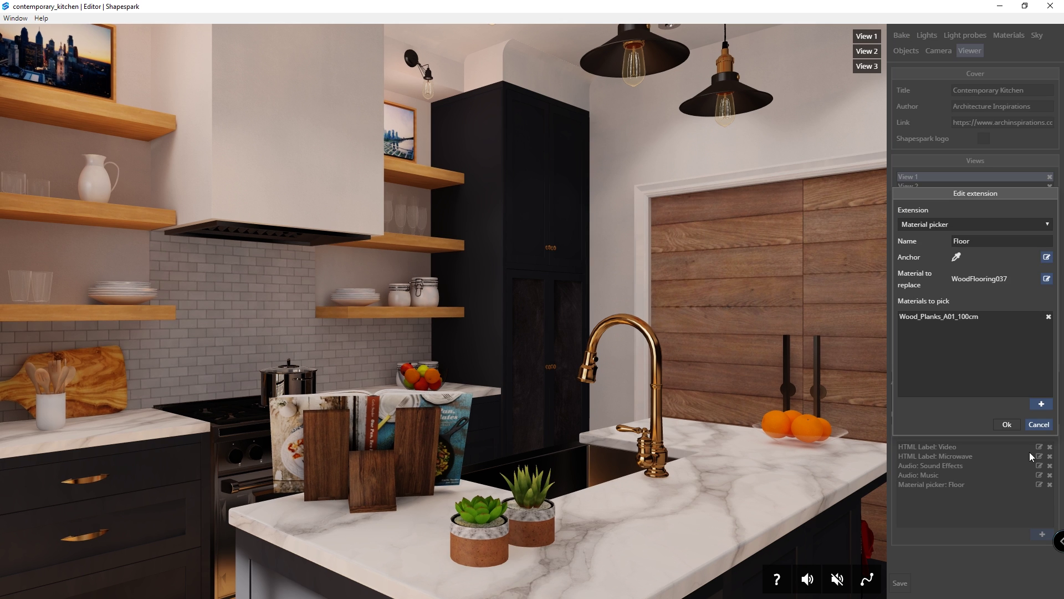
key(s)
drag(826, 362, 649, 500)
key(d)
click(1047, 405)
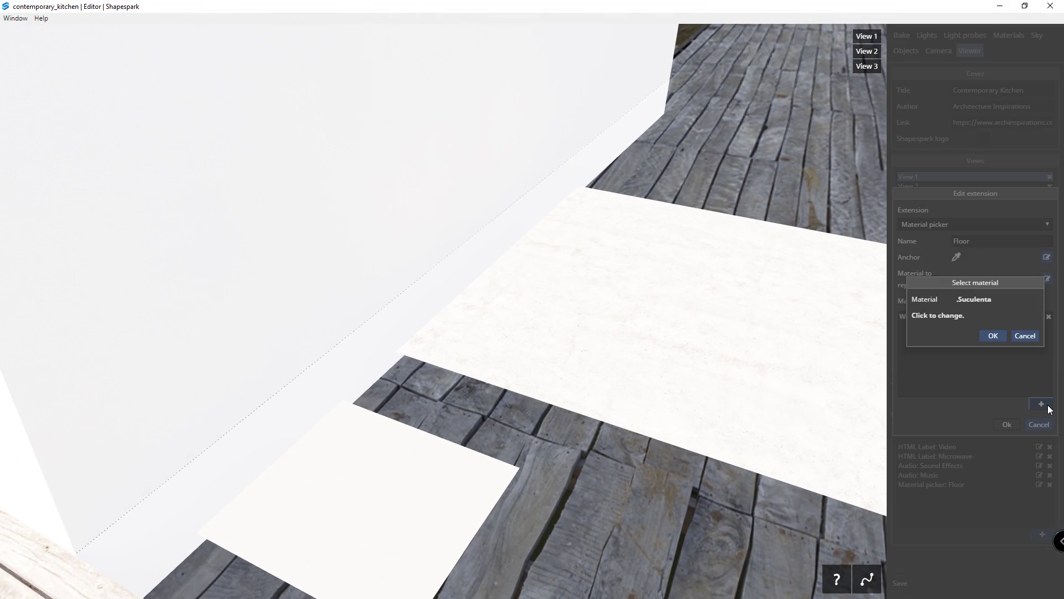
click(676, 314)
click(991, 334)
click(1007, 424)
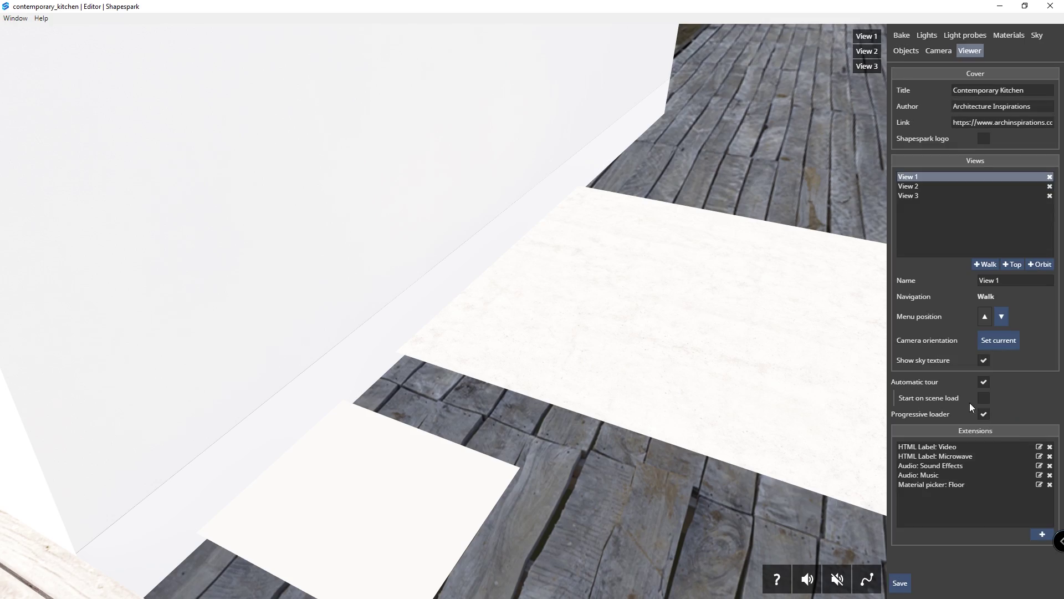
Test the Floor picker in the editor by trying the wood planks, herringbone and concrete, ending on herringbone
key(1)
click(474, 389)
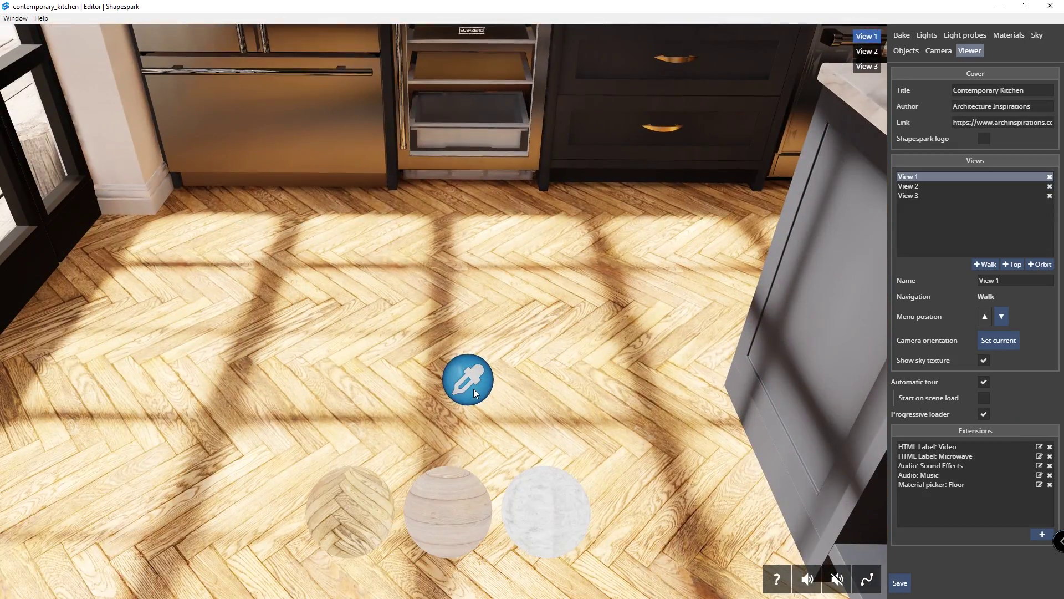
click(444, 504)
click(333, 521)
click(567, 504)
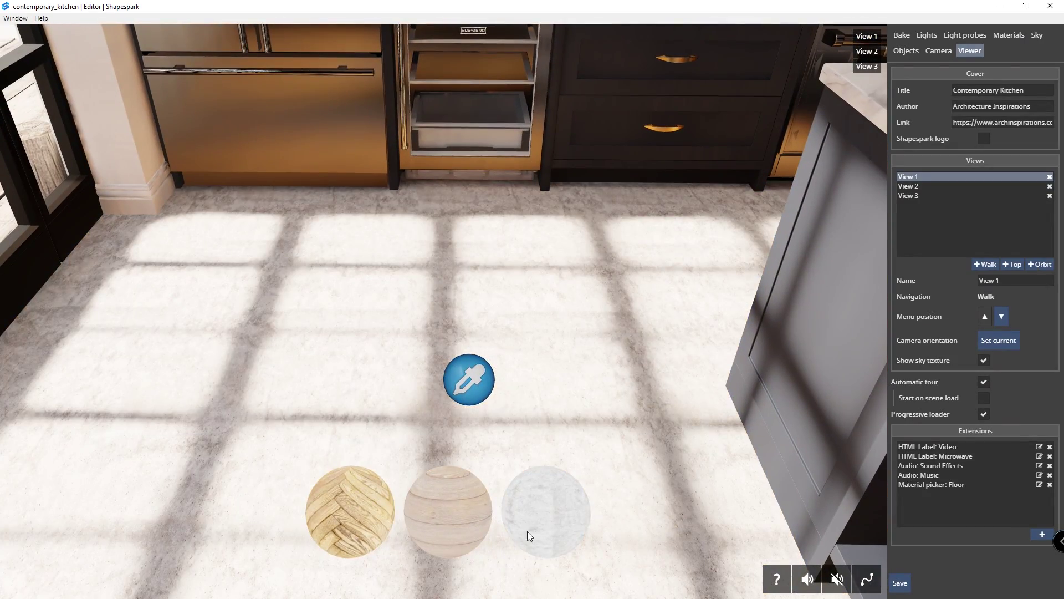
click(378, 515)
Create a Material picker extension from View 1 with the cabinet material WallPaint_Simple_Reflective as the material to replace
key(1)
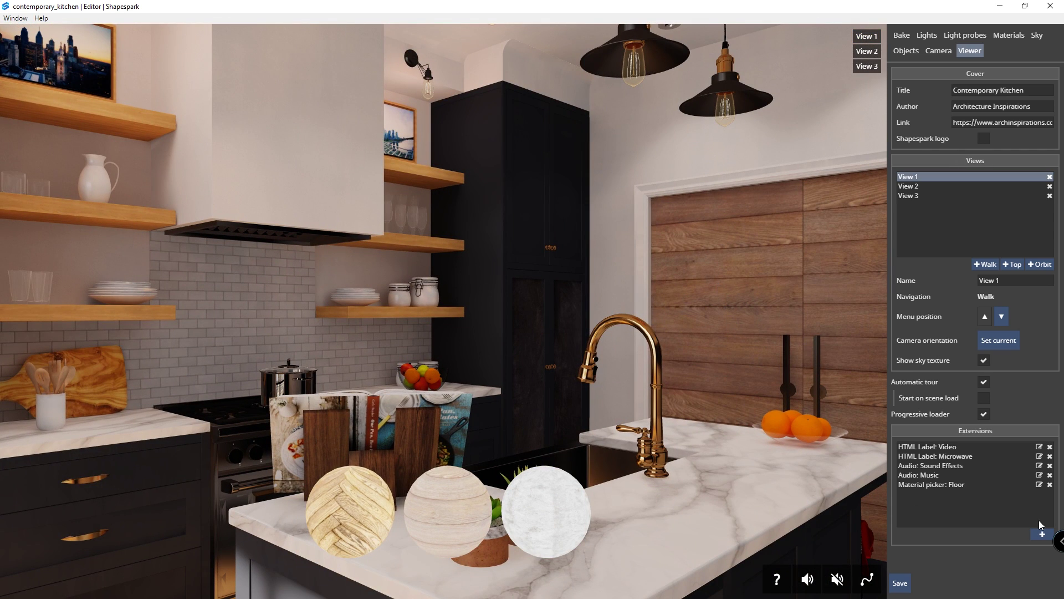
click(1041, 533)
click(967, 224)
click(942, 256)
click(532, 232)
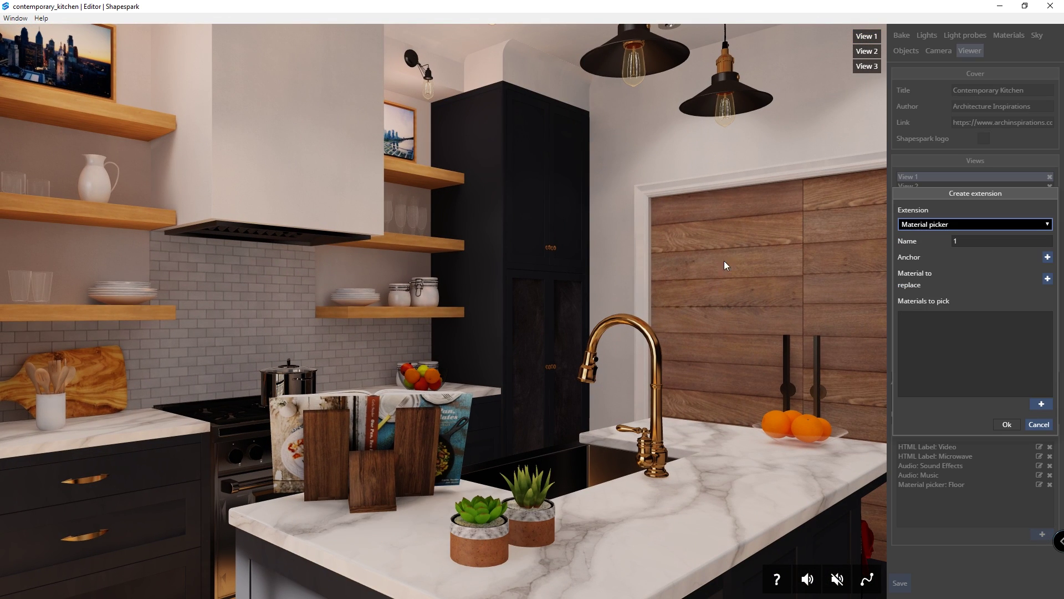
click(1047, 279)
click(482, 266)
click(992, 336)
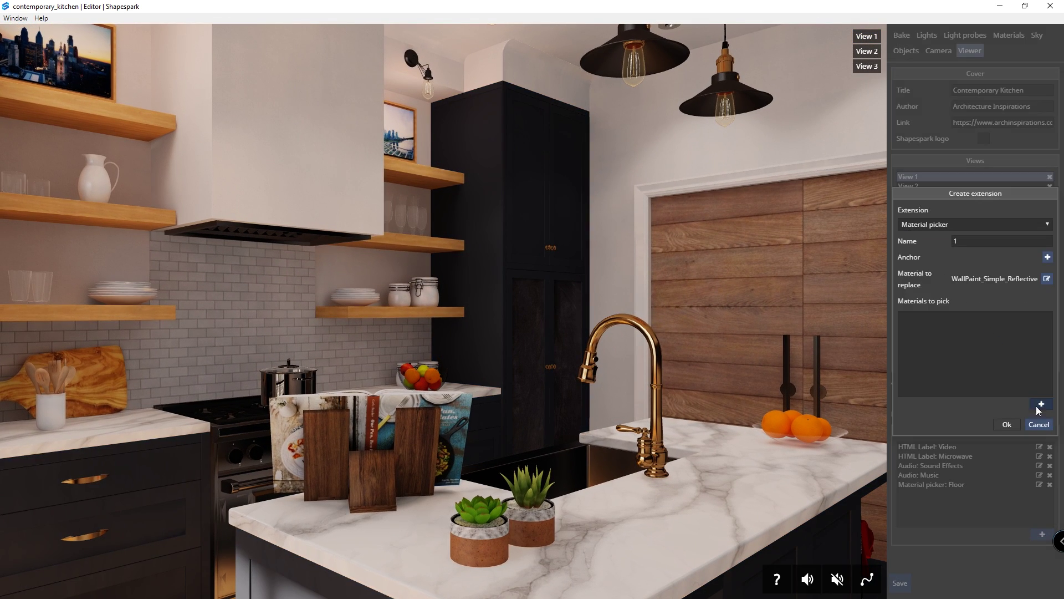
Add the Cabinet 2 material from the small sample square outside the kitchen as a pickable material
click(1042, 403)
key(w)
click(454, 407)
click(993, 335)
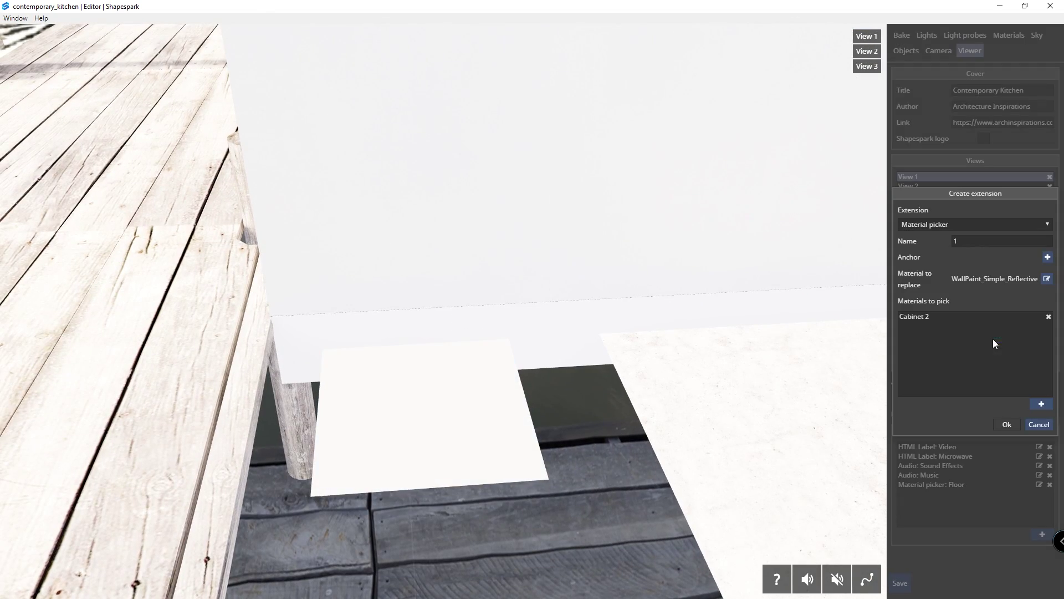
Place the new picker's info icon anchor on the tall cabinet's upper doors and name the extension Cabinets
key(w)
click(1048, 257)
click(549, 202)
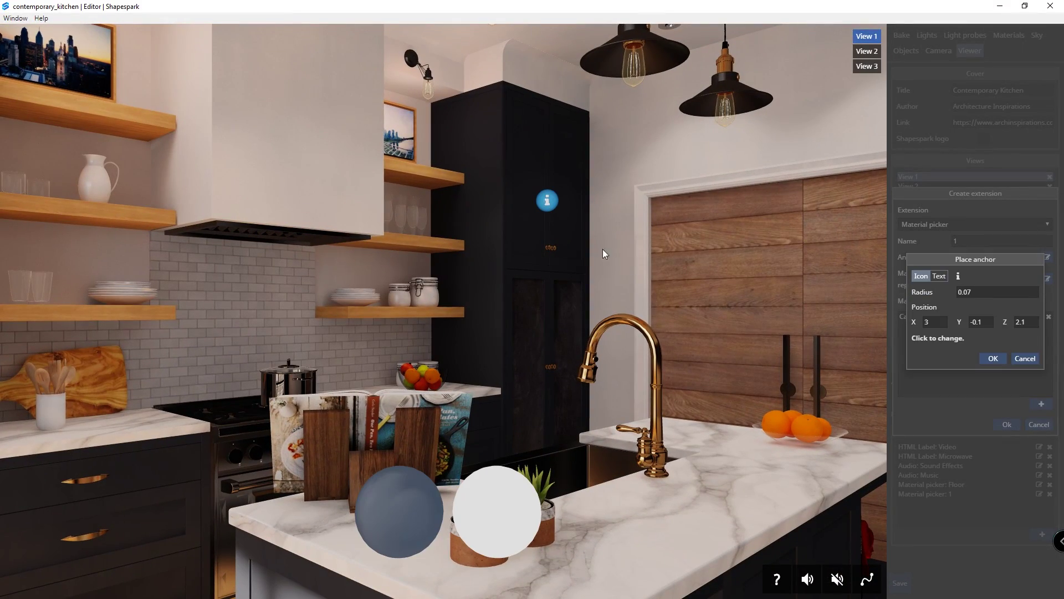
click(992, 358)
double_click(969, 241)
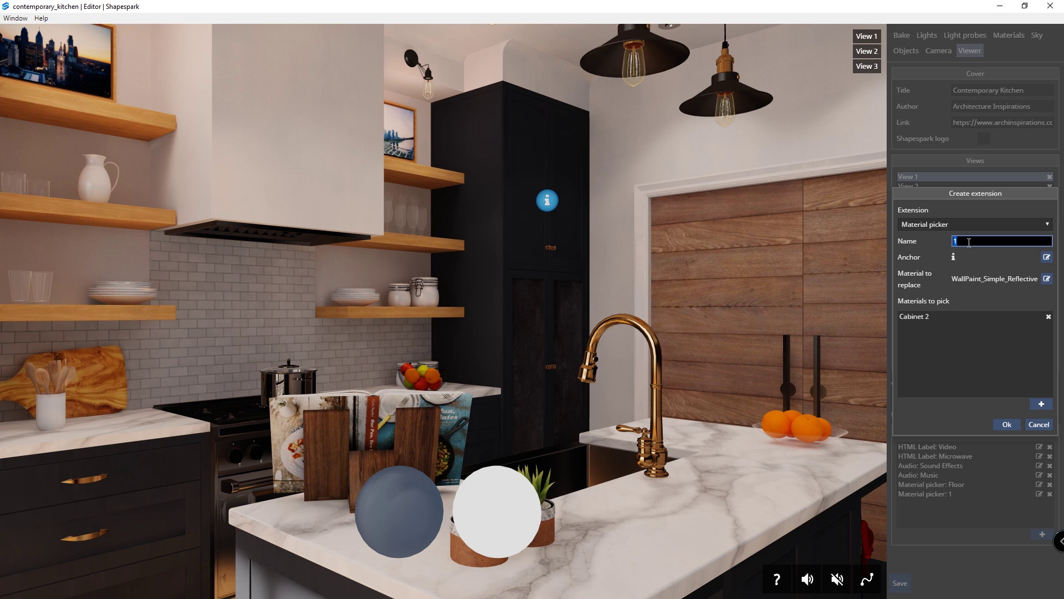
text(Cabinets)
click(1007, 424)
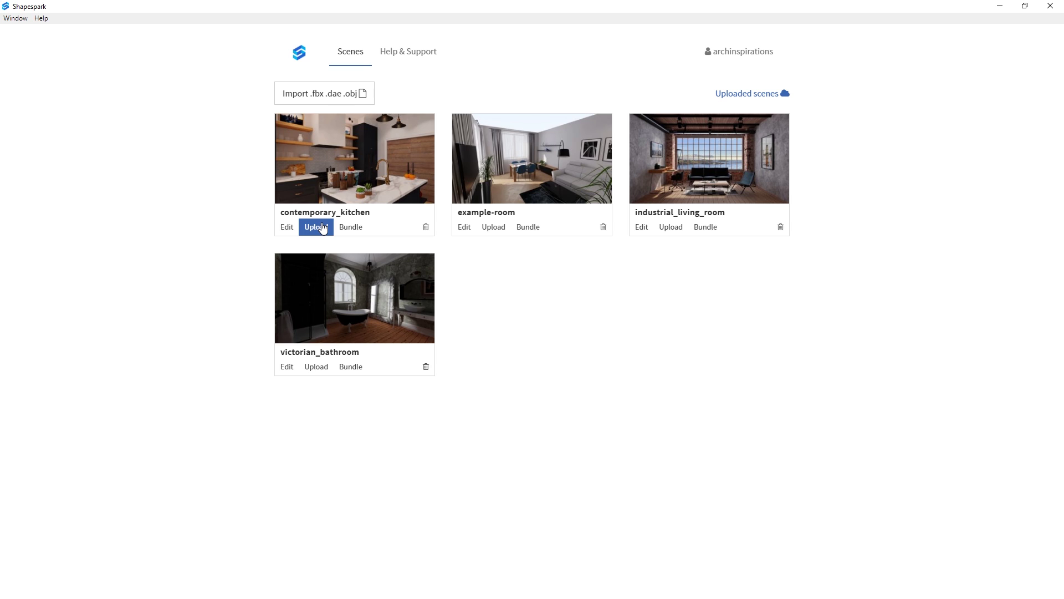
Upload the contemporary_kitchen scene, open its online link in the browser and start the viewer
click(317, 227)
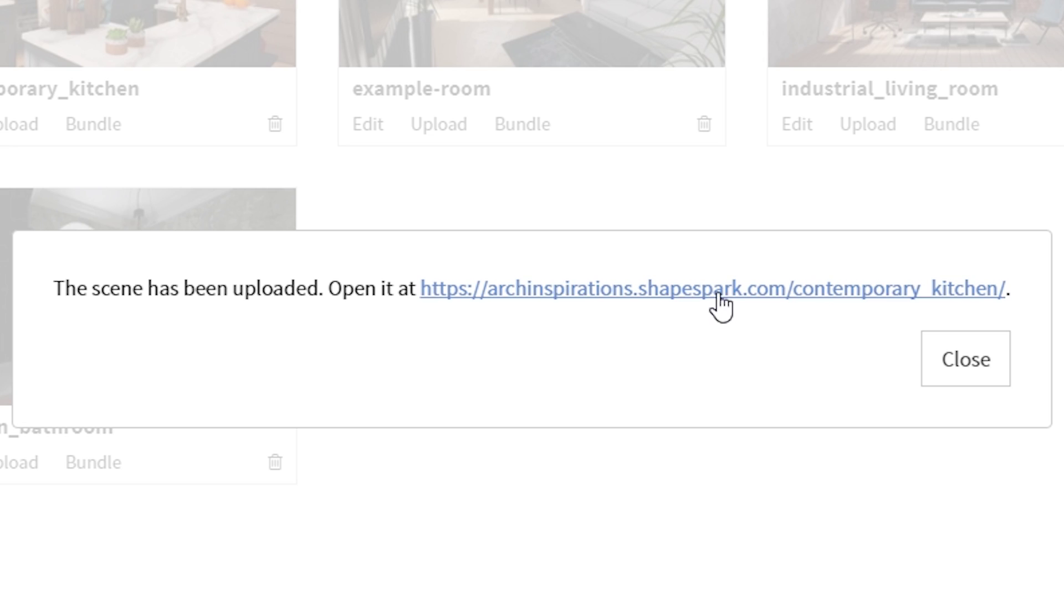
click(720, 289)
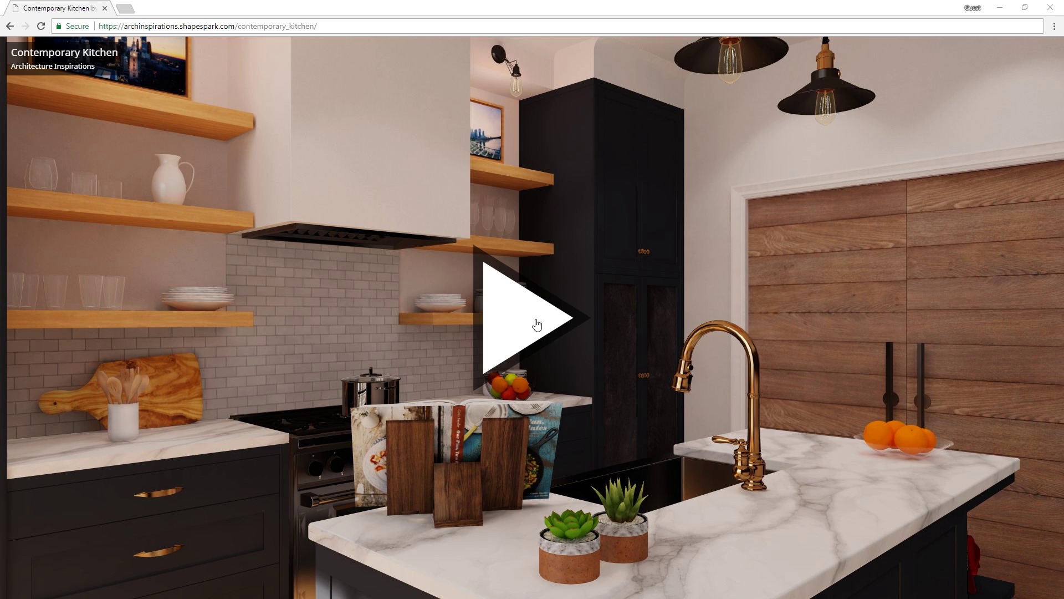
click(533, 318)
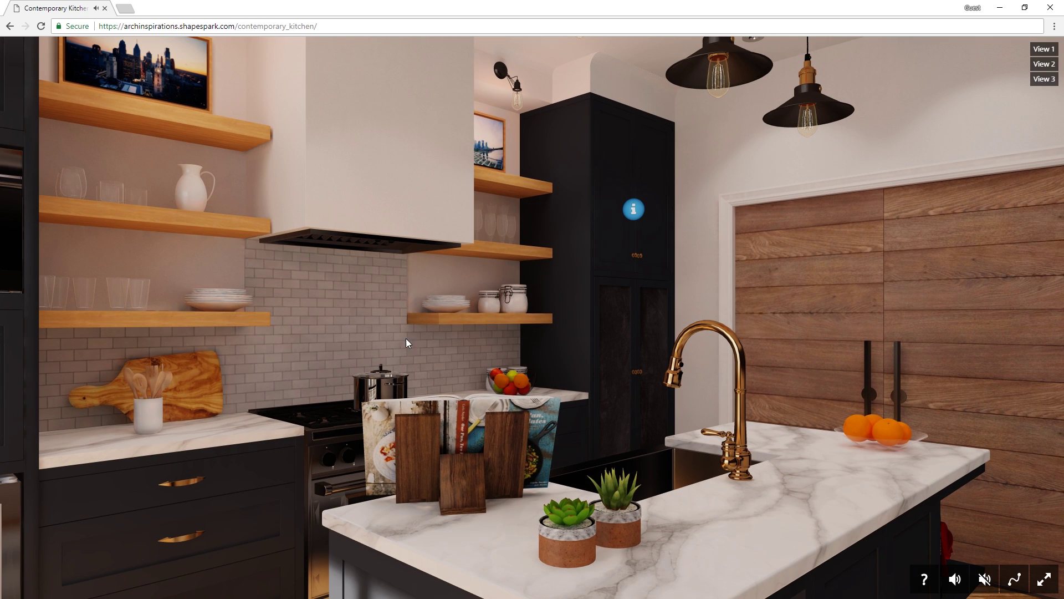
Test the video label on the chalkboard wall by opening its YouTube video and closing the popup
drag(406, 343, 643, 358)
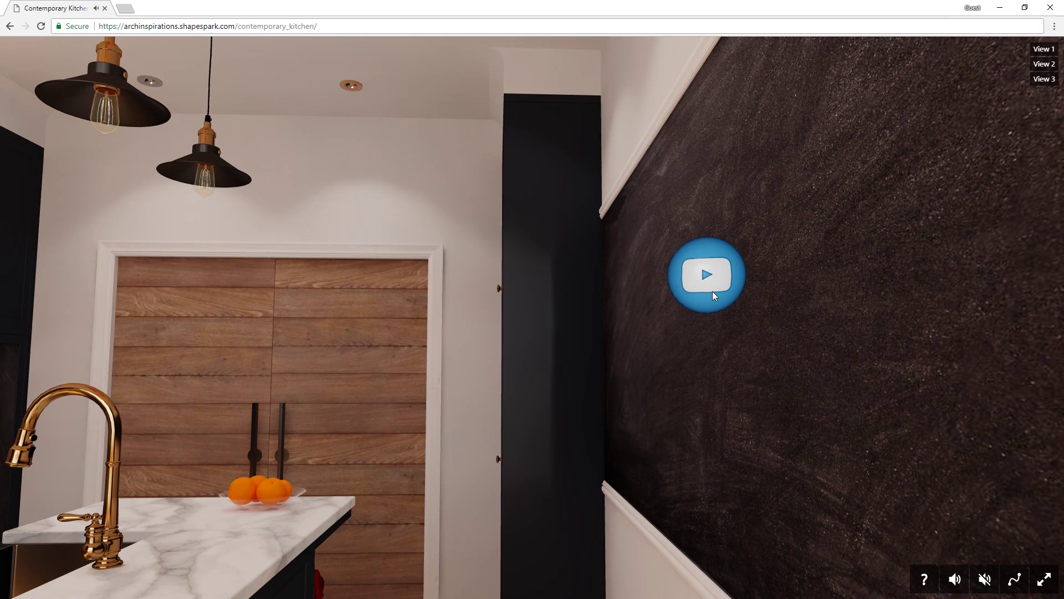
click(713, 292)
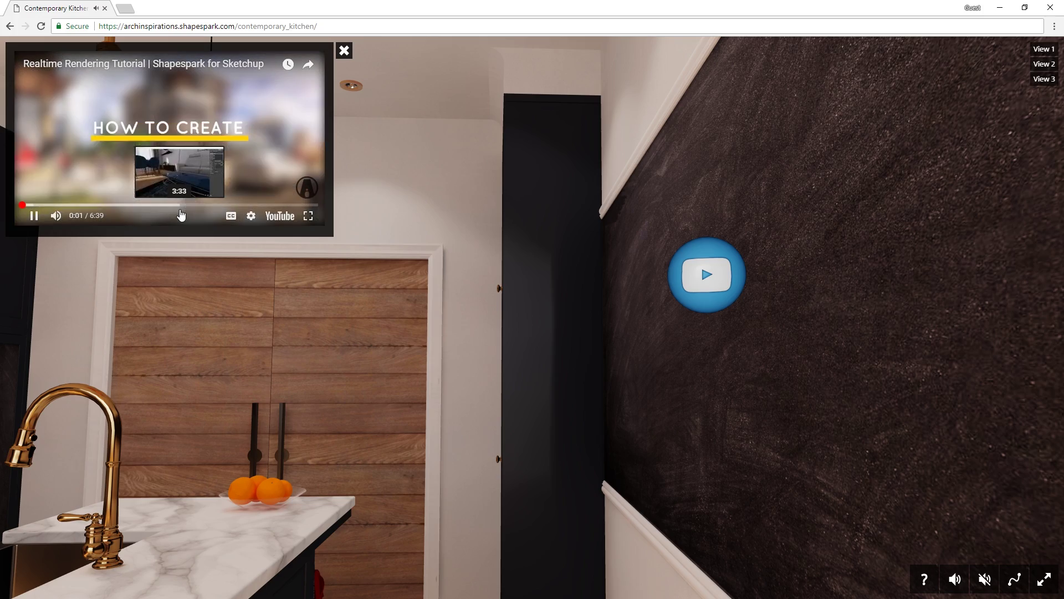
click(260, 146)
click(344, 50)
Test the cabinet picker in the online viewer by switching the cabinets to the white material
drag(396, 251, 269, 255)
click(656, 208)
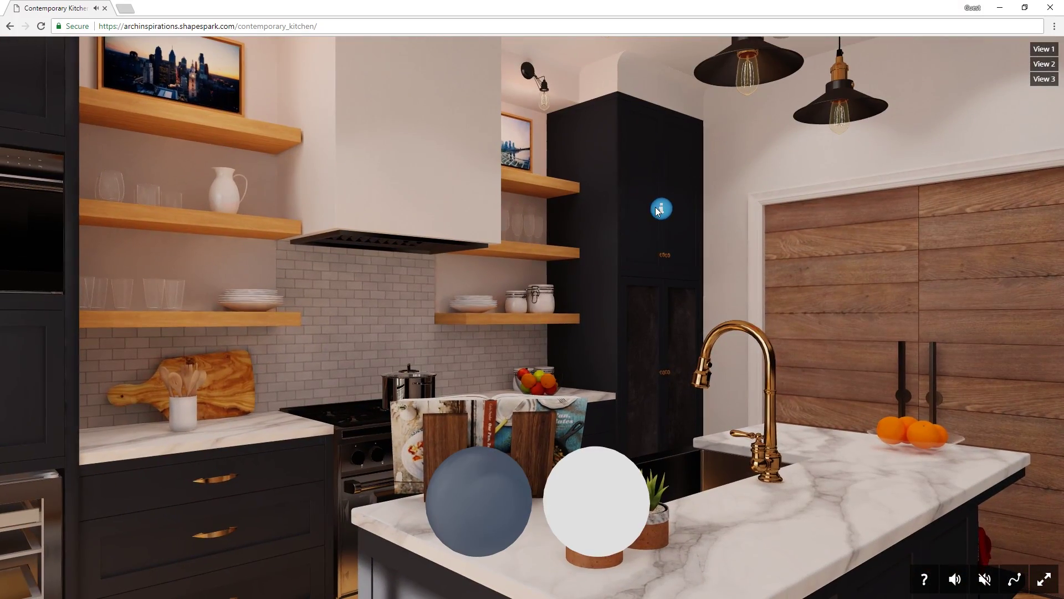
click(599, 488)
click(683, 231)
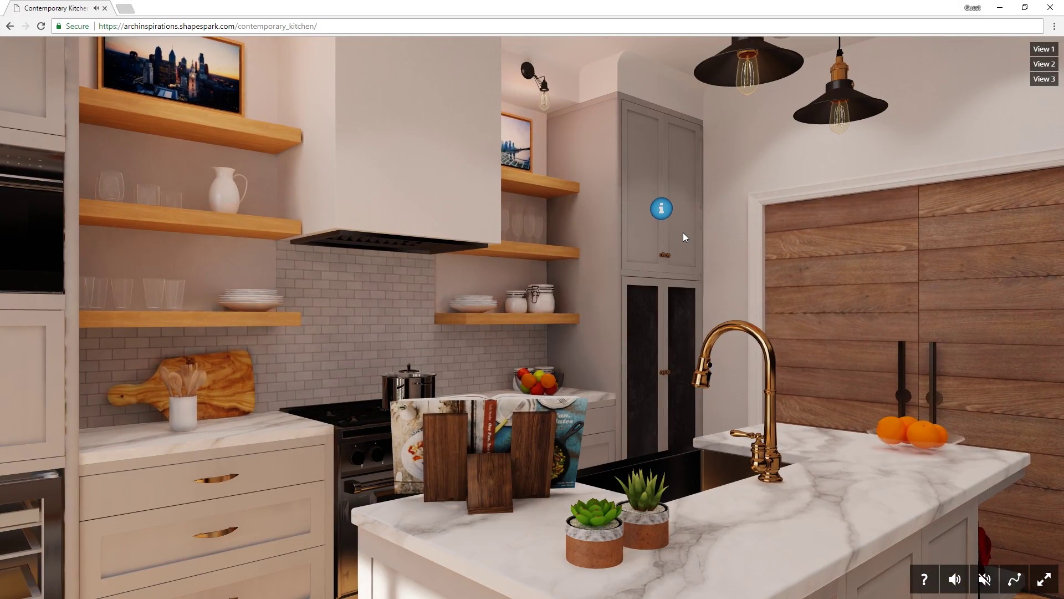
Go to View 3, open the microwave's info label, look through its product page and close it
key(2)
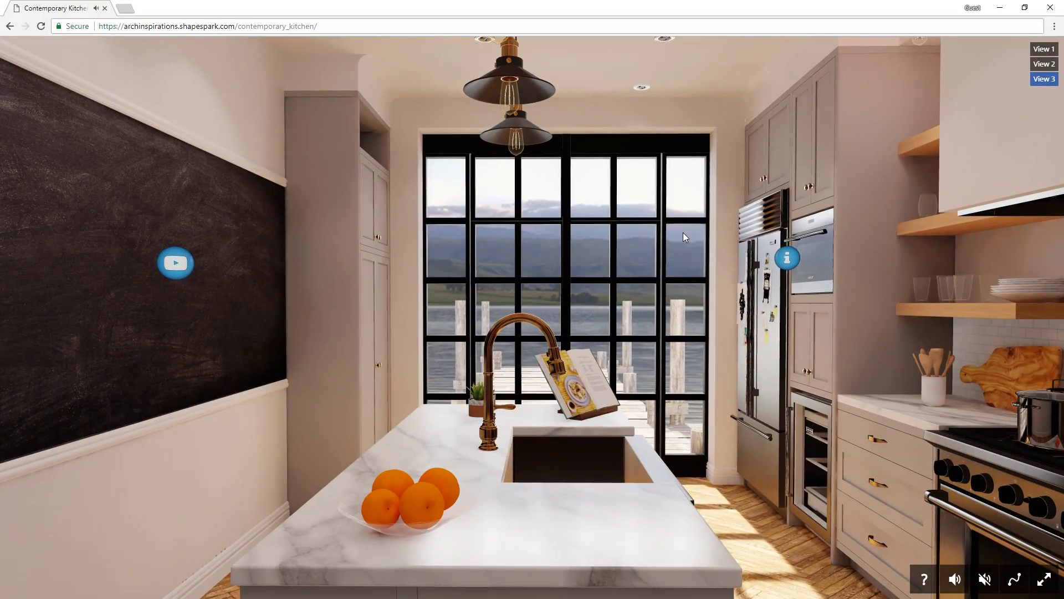
click(787, 265)
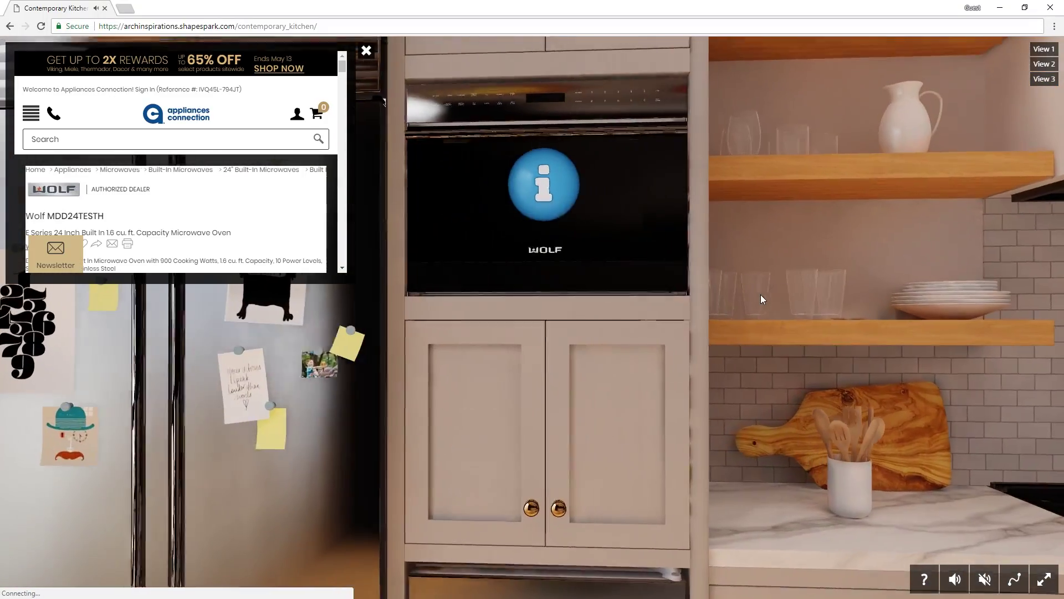
scroll(191, 192, down, 3)
scroll(190, 187, down, 1)
click(365, 52)
Switch the cabinets back to the dark blue material with the picker on the tall cabinet
drag(282, 186, 637, 179)
click(637, 179)
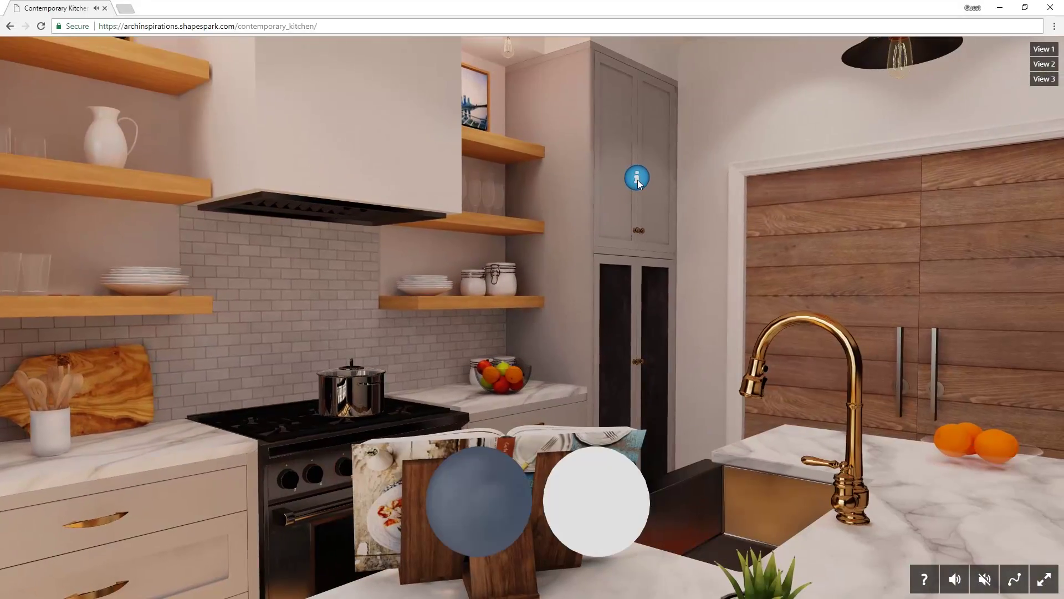
click(480, 502)
Test the floor picker online with the wood planks, concrete and herringbone, and look back up at the kitchen
drag(571, 301, 427, 433)
click(444, 365)
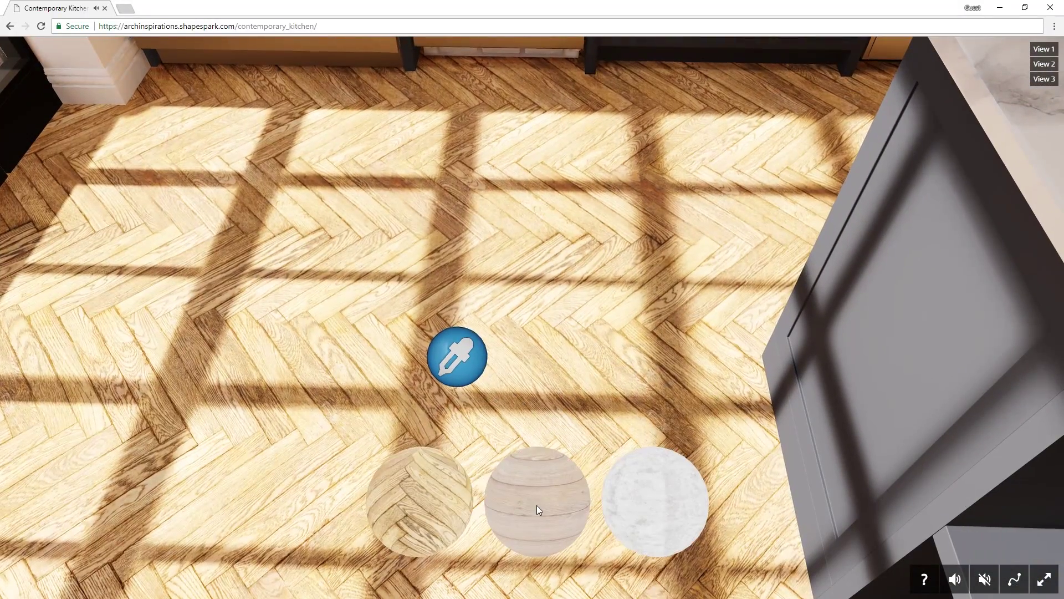
click(536, 504)
click(663, 520)
click(451, 506)
drag(426, 374, 738, 187)
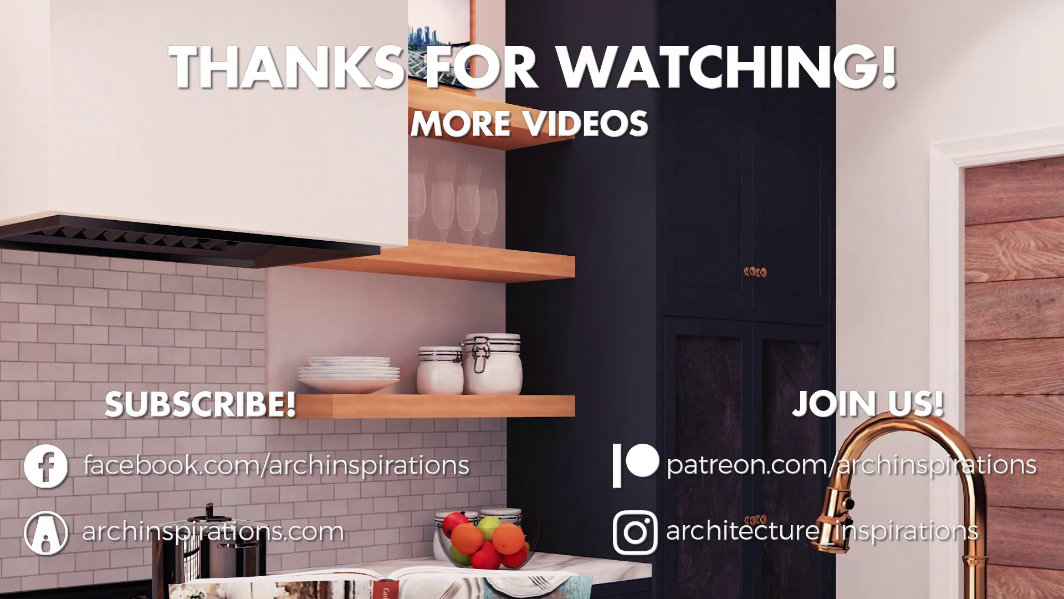